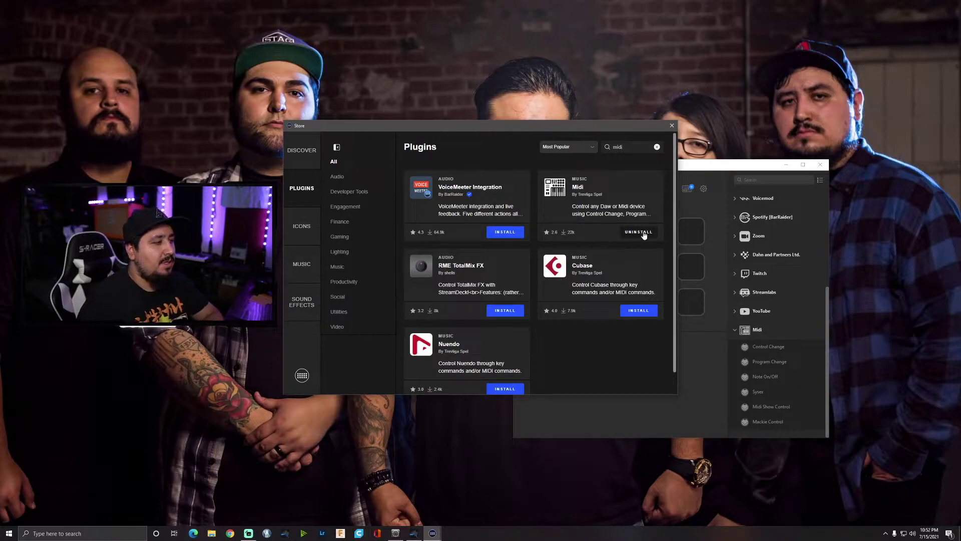
- Review the Midi plugin's details, follow its help link to the loopMIDI download page, and close the browser
{"action": "left_click", "coordinate": [581, 187]}
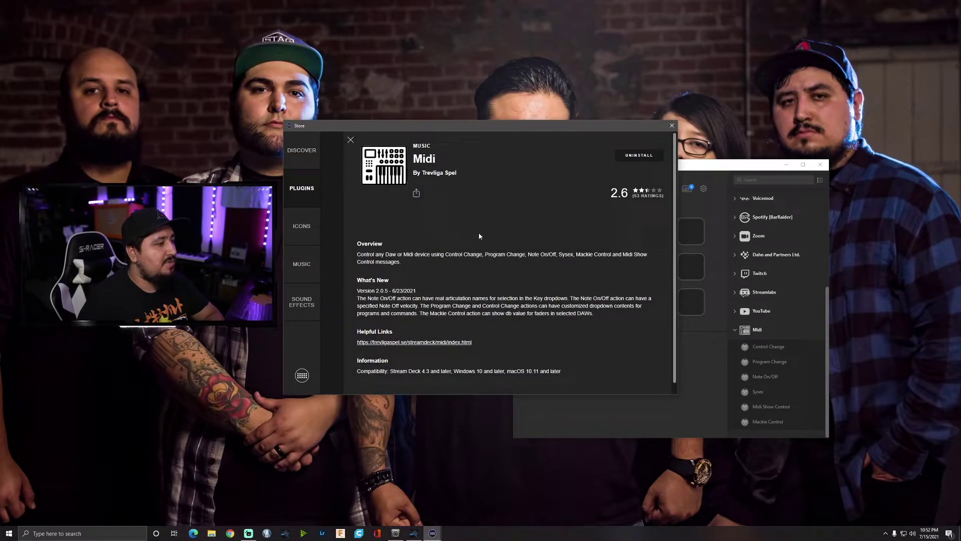
{"action": "scroll", "coordinate": [415, 342], "scroll_direction": "down", "scroll_amount": 1}
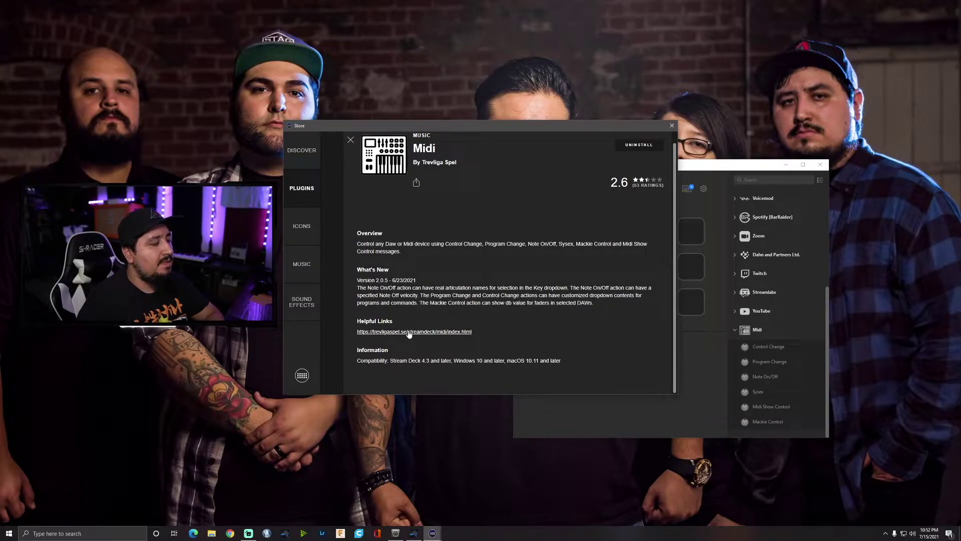
{"action": "left_click", "coordinate": [408, 332]}
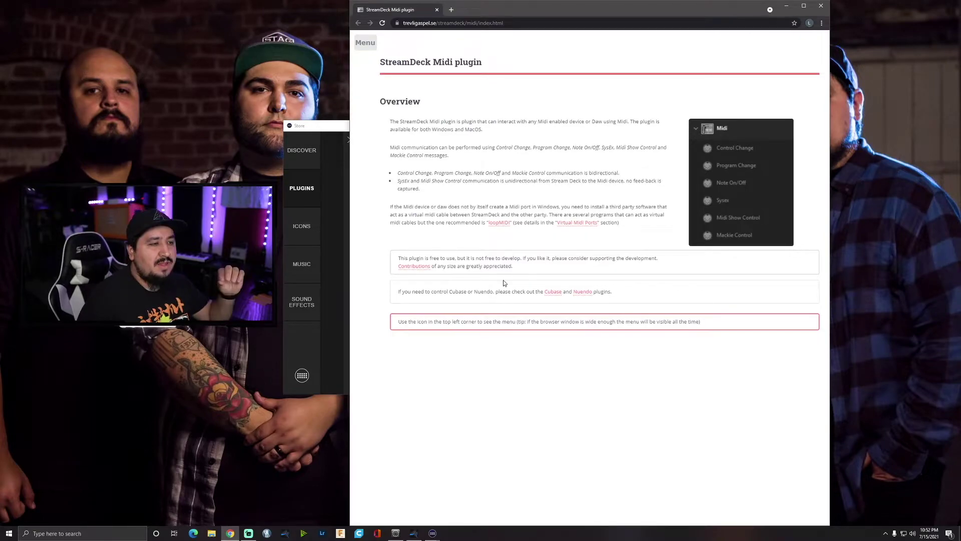
{"action": "left_click", "coordinate": [505, 224]}
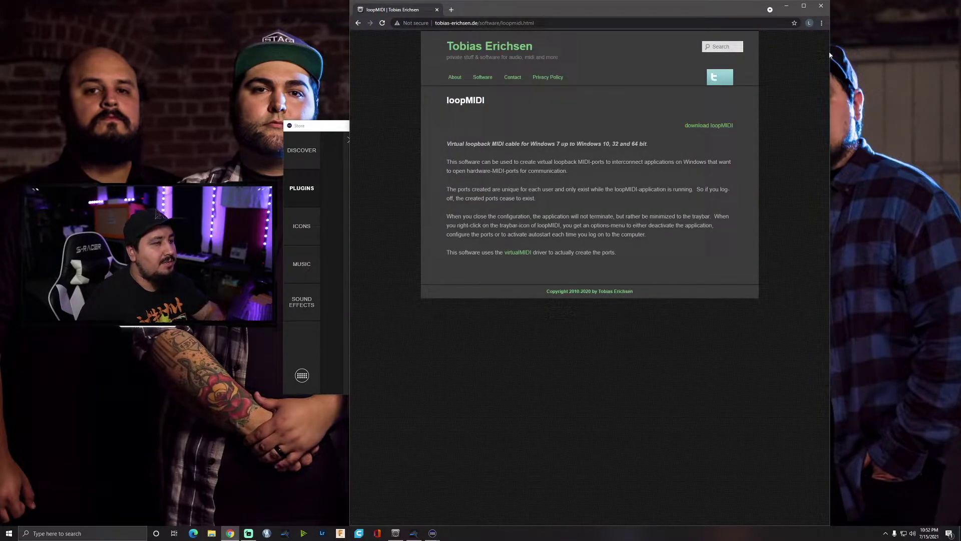
{"action": "left_click", "coordinate": [822, 6]}
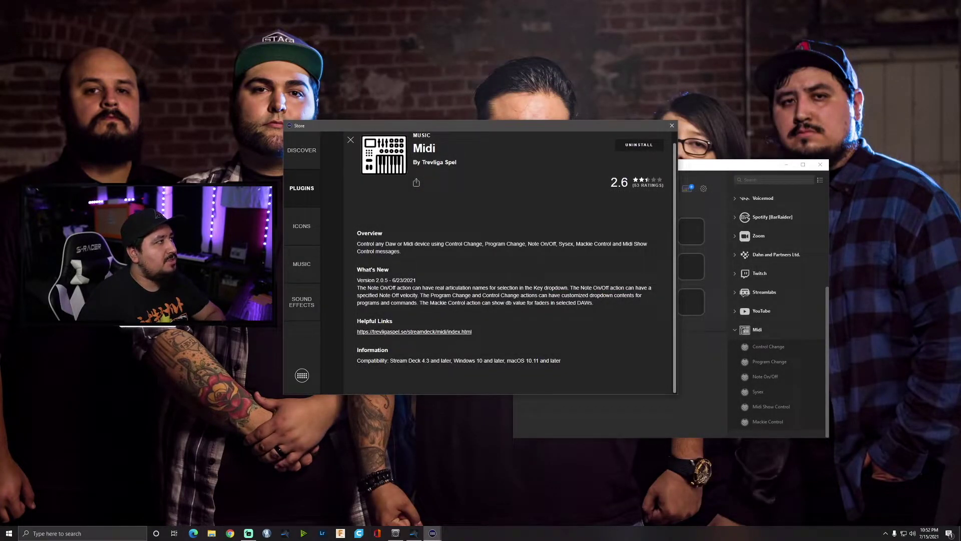
- Switch to loopMIDI, reposition its window above the Stream Deck window, and close the plugin Store
{"action": "left_click", "coordinate": [395, 532]}
{"action": "left_click_drag", "start_coordinate": [592, 259], "coordinate": [541, 79]}
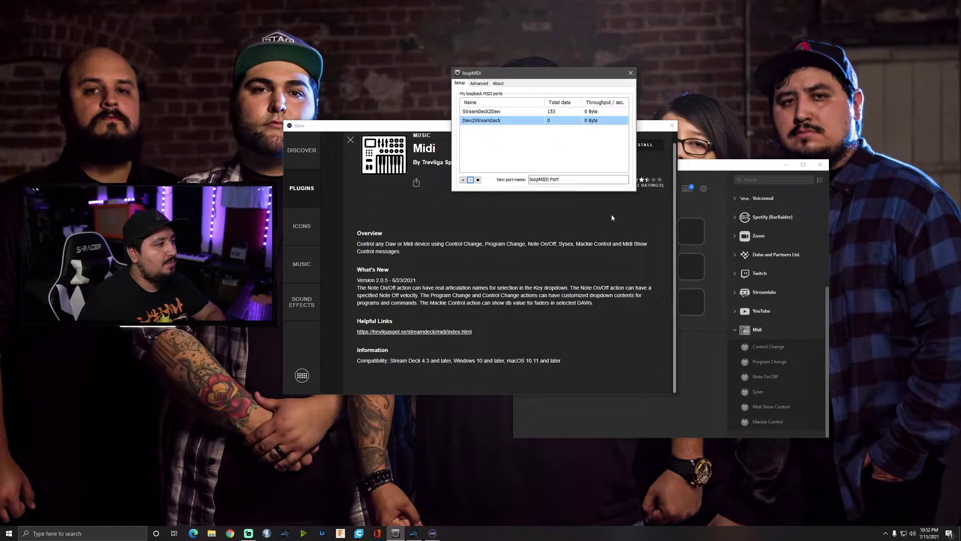
{"action": "left_click", "coordinate": [637, 166]}
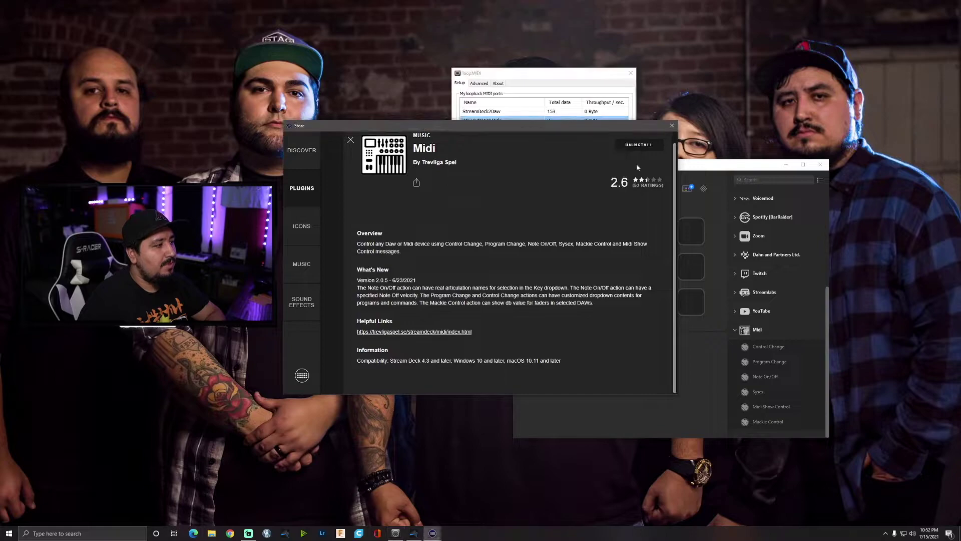
{"action": "left_click", "coordinate": [673, 125]}
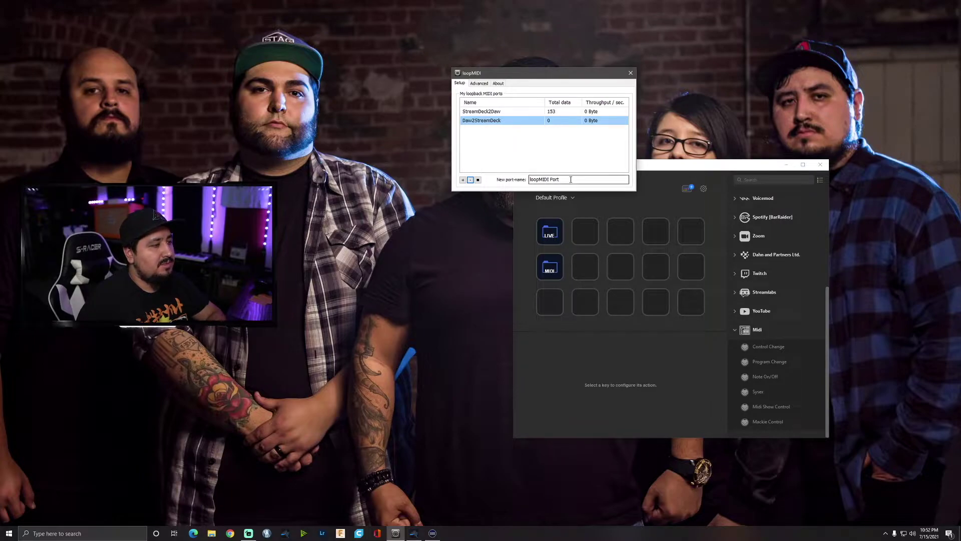
- Add a loopback MIDI port named STREAMDECK2DAW2
{"action": "key", "text": "Tab"}
{"action": "key", "text": "Tab"}
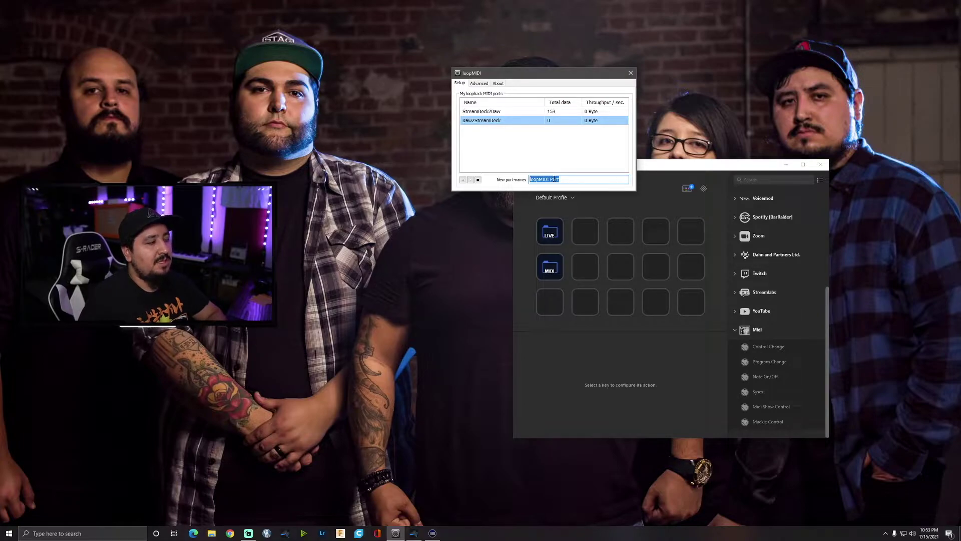
{"action": "double_click", "coordinate": [554, 179]}
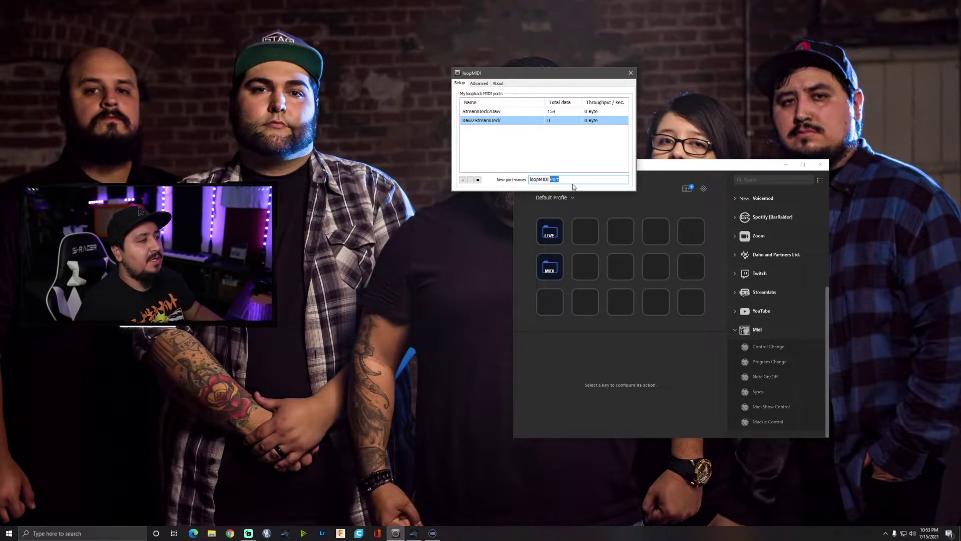
{"action": "left_click_drag", "start_coordinate": [583, 179], "coordinate": [529, 179]}
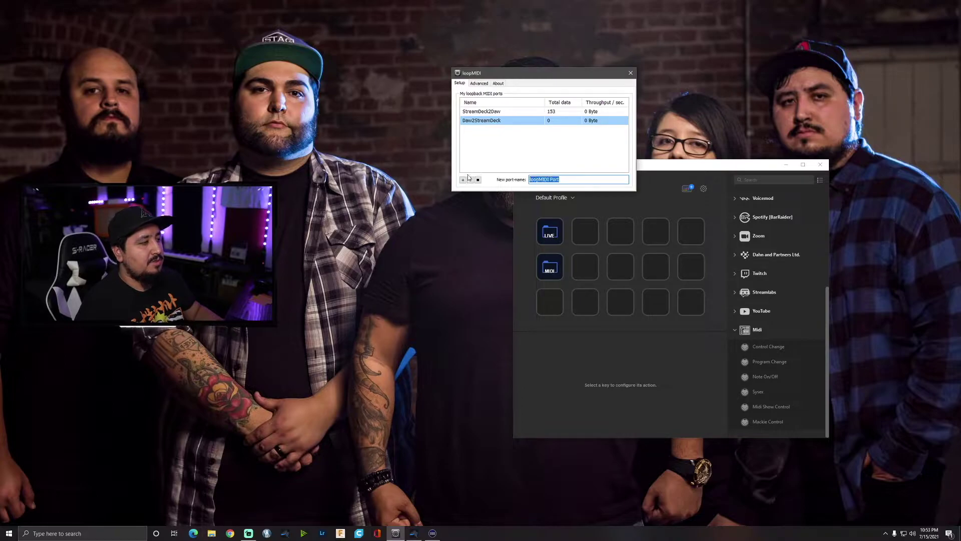
{"action": "type", "text": "STREAMDECK2DAW2"}
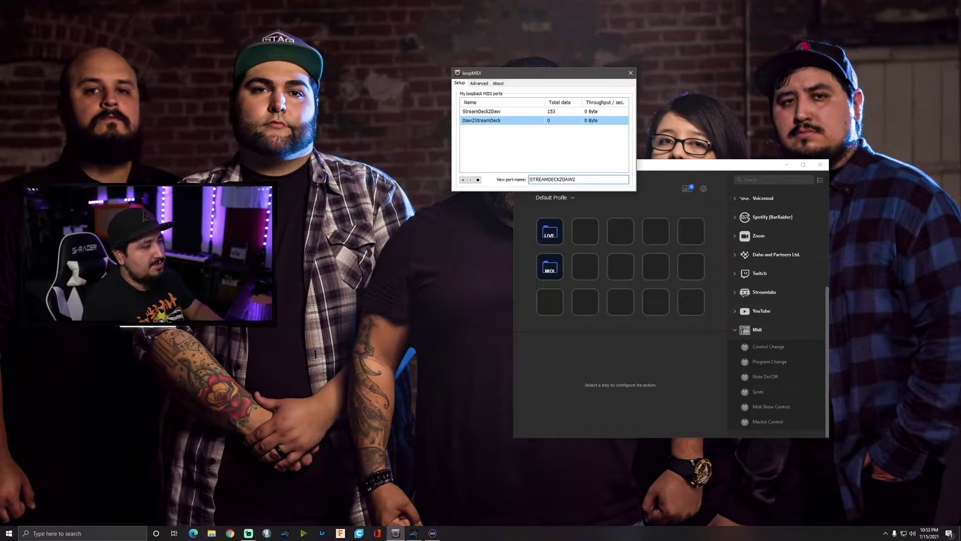
{"action": "left_click", "coordinate": [463, 180]}
- Add another loopback MIDI port named DAW2STREAMDECK2
{"action": "left_click", "coordinate": [585, 181]}
{"action": "left_click_drag", "start_coordinate": [585, 181], "coordinate": [498, 180]}
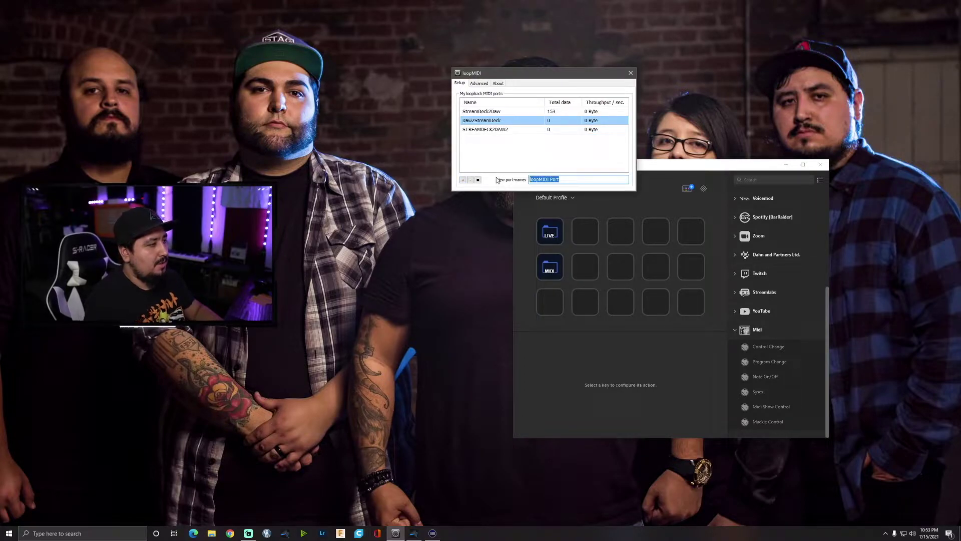
{"action": "type", "text": "DAW"}
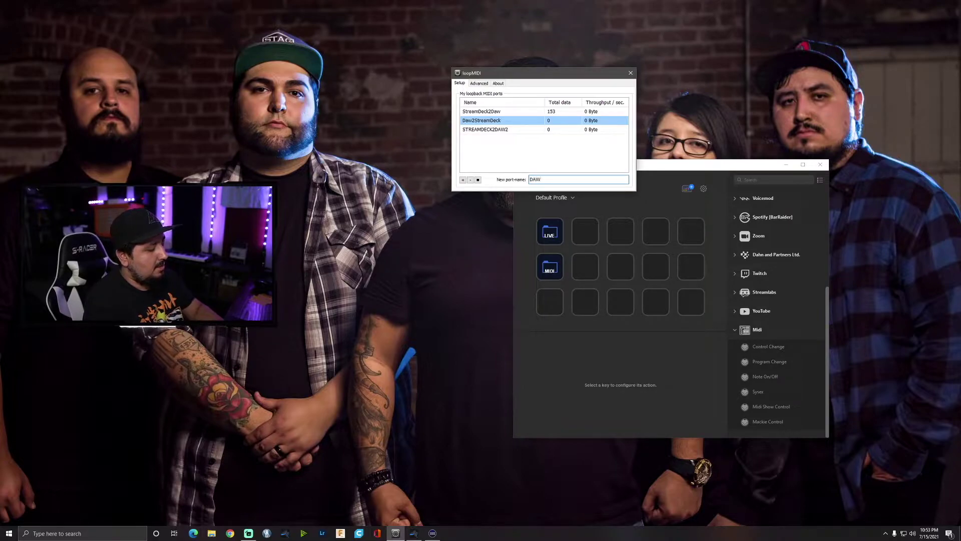
{"action": "type", "text": "2STREAMDECK2"}
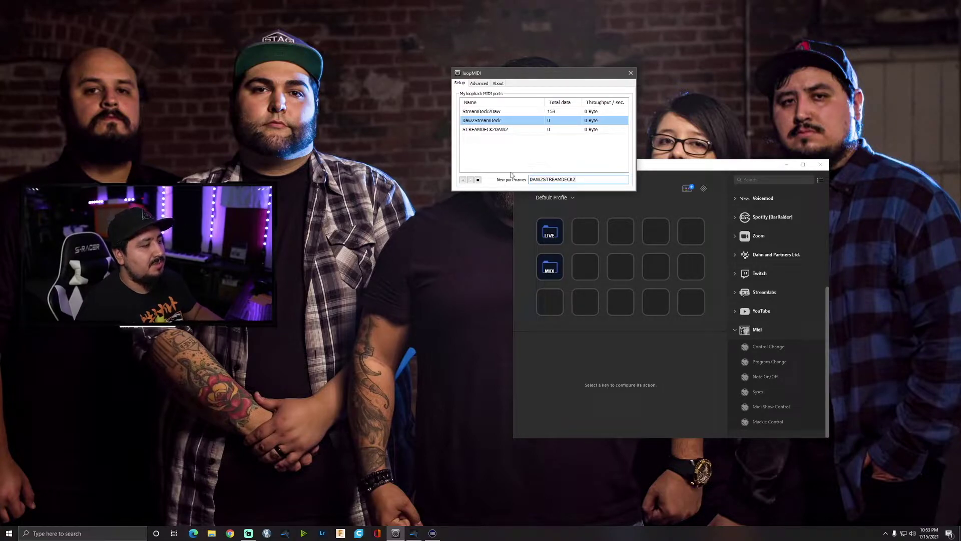
{"action": "left_click", "coordinate": [464, 180]}
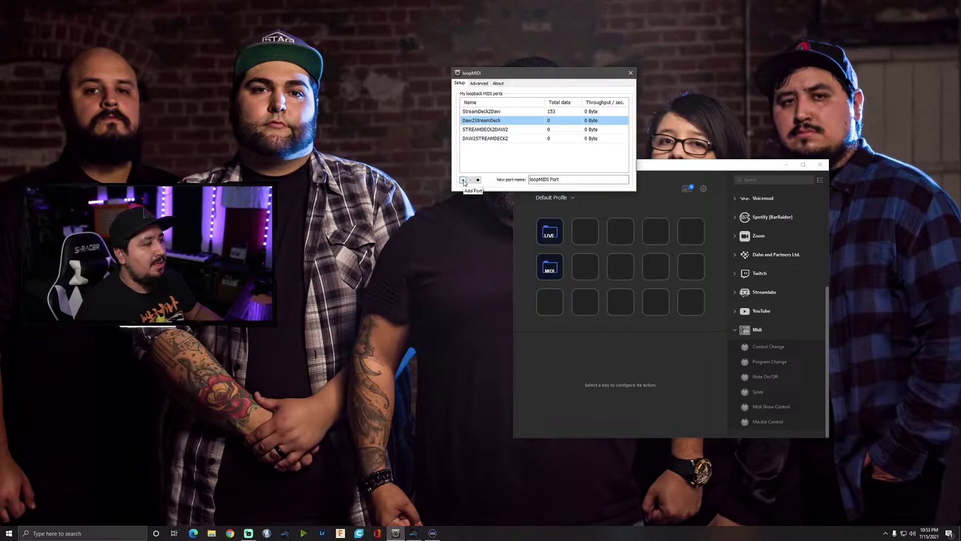
- Remove the STREAMDECK2DAW2 and DAW2STREAMDECK2 ports and close the loopMIDI window
{"action": "left_click", "coordinate": [537, 130]}
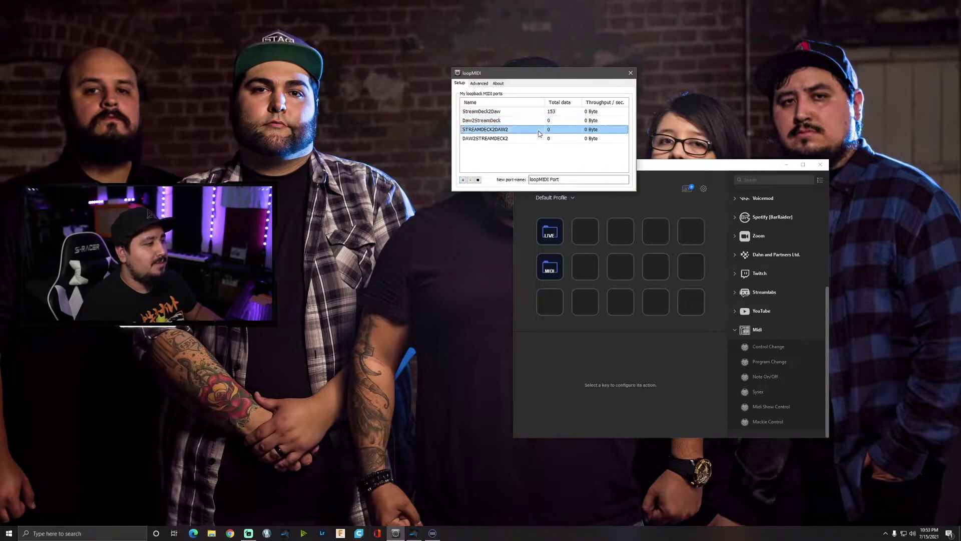
{"action": "left_click", "coordinate": [470, 181]}
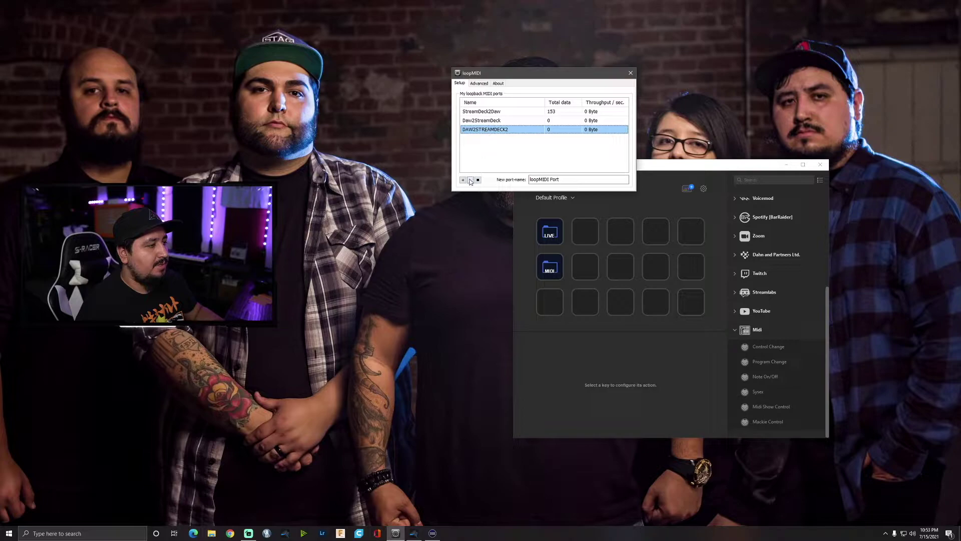
{"action": "left_click", "coordinate": [470, 181]}
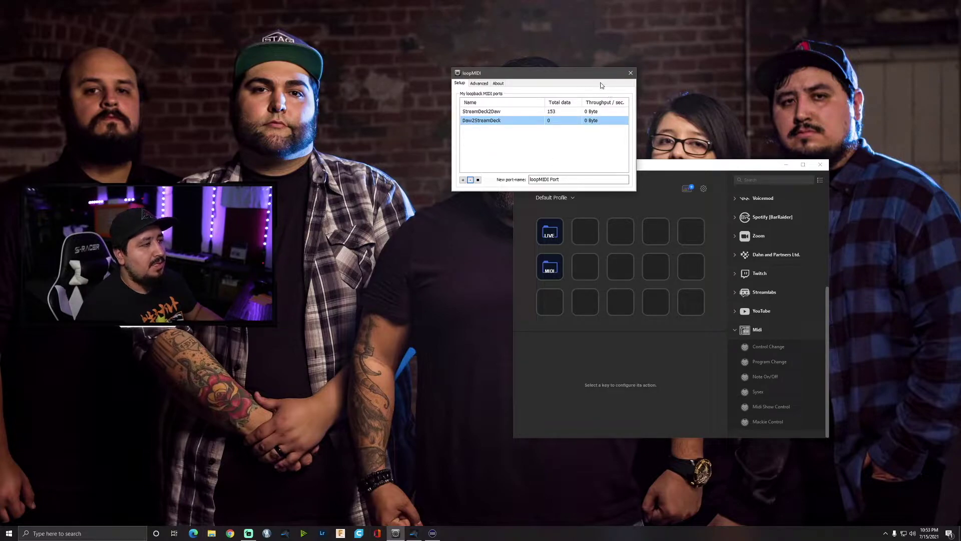
{"action": "left_click", "coordinate": [630, 72]}
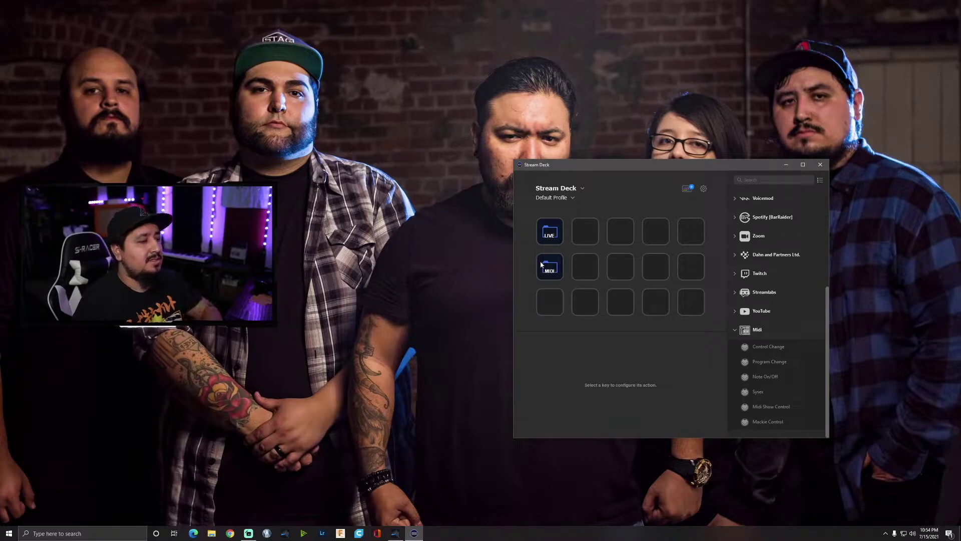
- Open the MIDI folder in the Stream Deck's Default Profile
{"action": "left_click", "coordinate": [552, 265]}
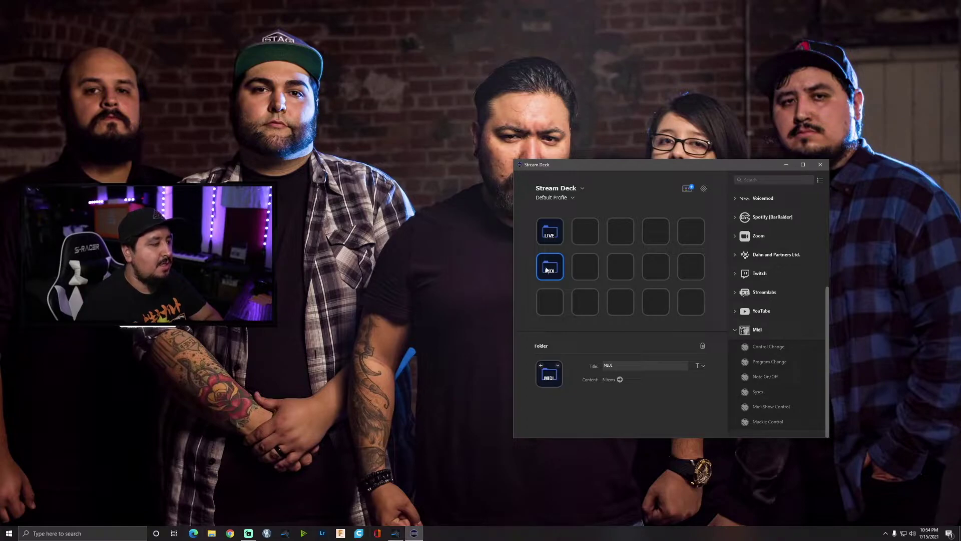
{"action": "right_click", "coordinate": [586, 232]}
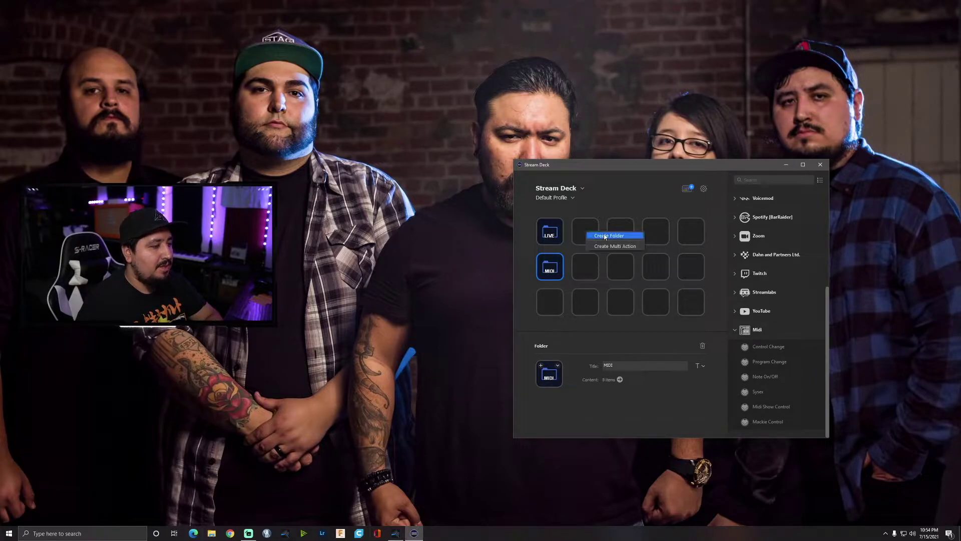
{"action": "double_click", "coordinate": [546, 270]}
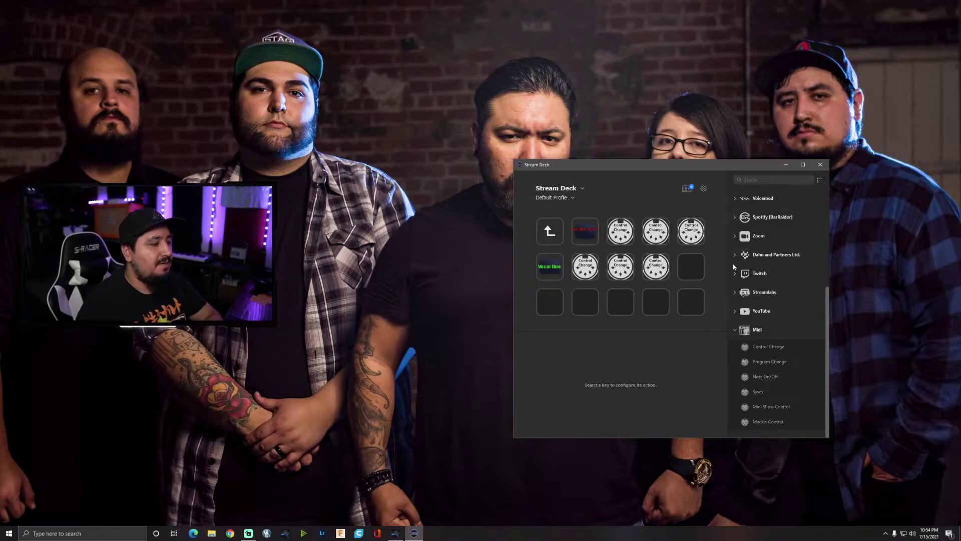
- Delete the three Control Change actions next to the Vocal Bus key in the second row
{"action": "right_click", "coordinate": [584, 274]}
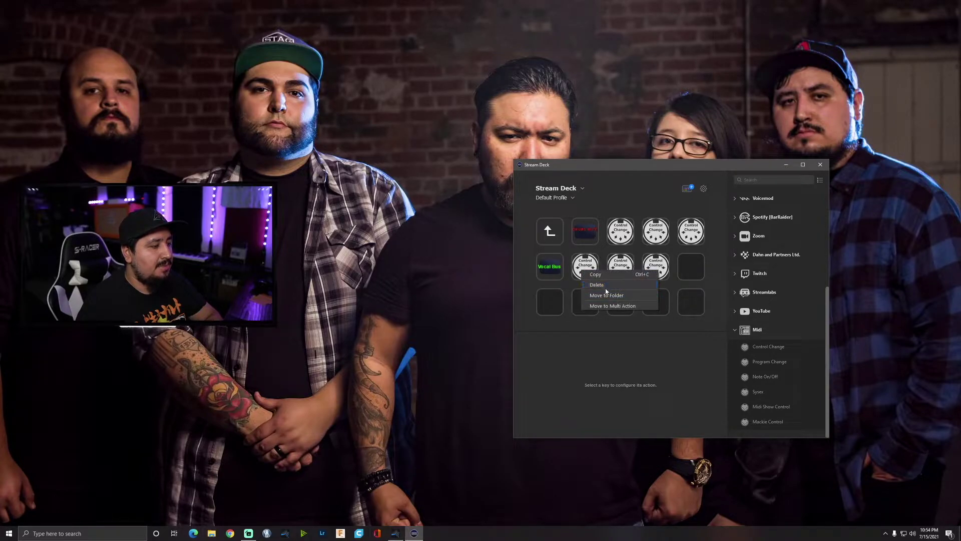
{"action": "left_click", "coordinate": [598, 300]}
{"action": "left_click", "coordinate": [683, 321]}
{"action": "right_click", "coordinate": [624, 271]}
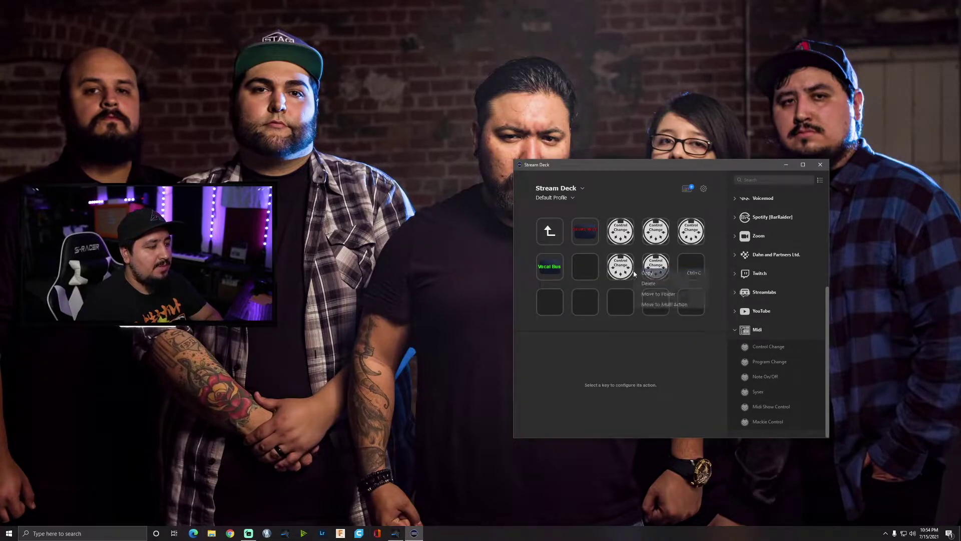
{"action": "left_click", "coordinate": [639, 284]}
{"action": "left_click", "coordinate": [684, 321]}
{"action": "right_click", "coordinate": [656, 272]}
{"action": "left_click", "coordinate": [672, 286]}
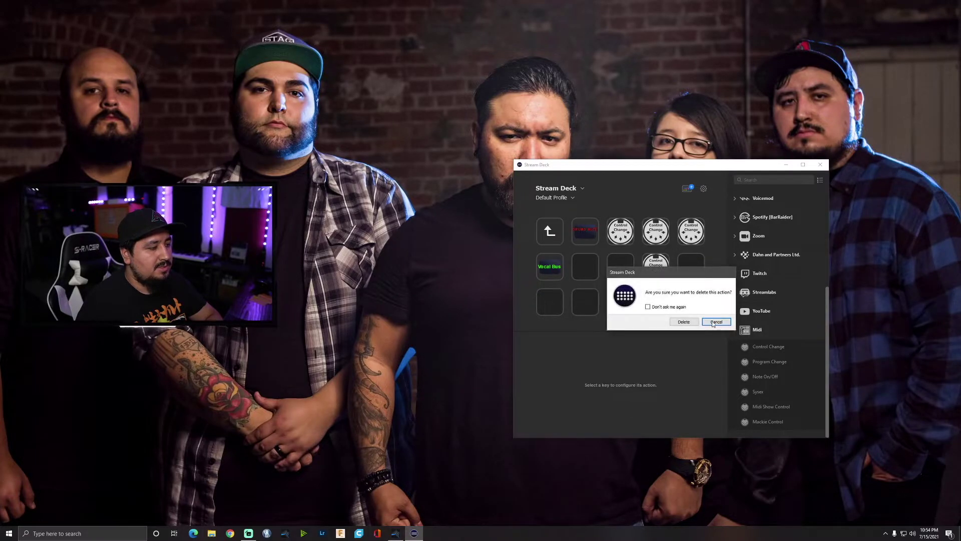
{"action": "left_click", "coordinate": [692, 324]}
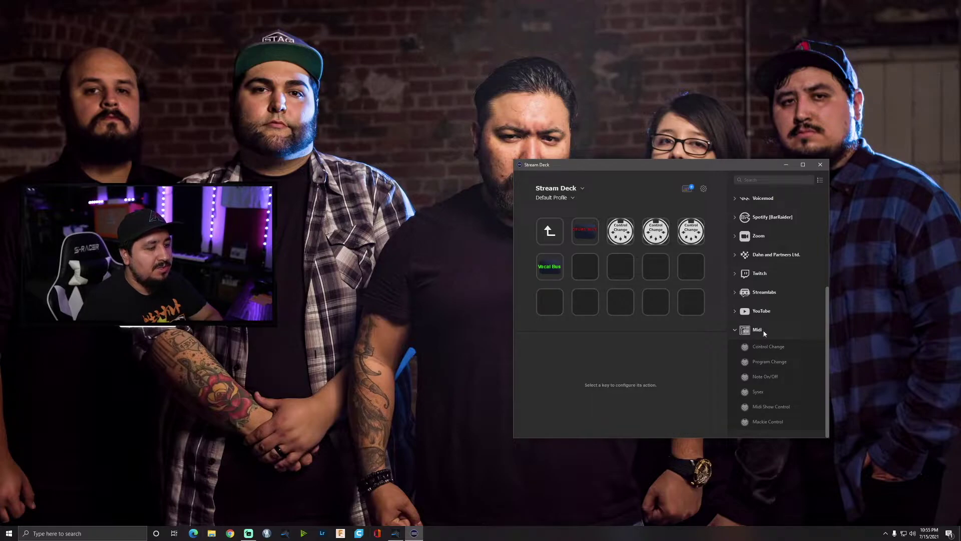
- Assign the Midi plugin's Control Change action to the four empty keys next to Vocal Bus in the second row
{"action": "left_click_drag", "start_coordinate": [778, 347], "coordinate": [585, 267]}
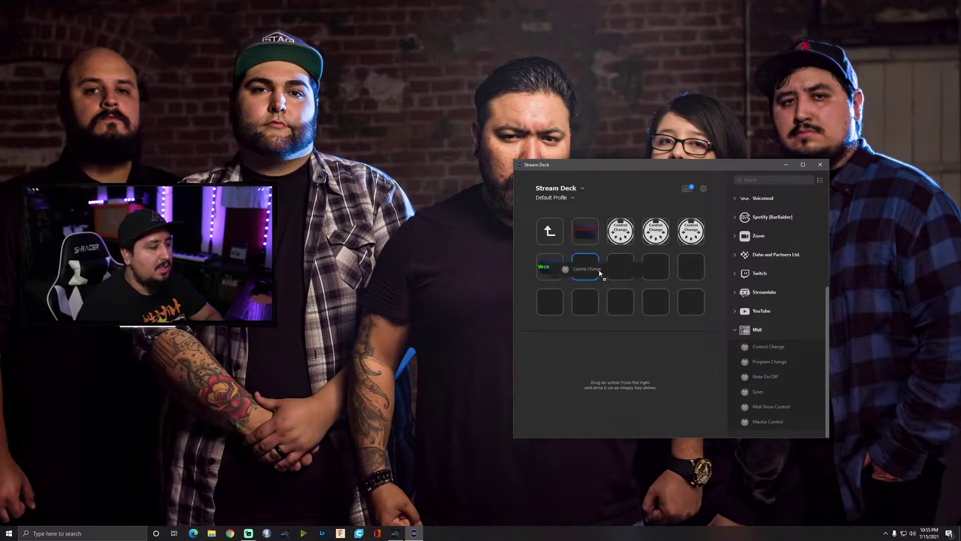
{"action": "left_click_drag", "start_coordinate": [777, 352], "coordinate": [620, 266]}
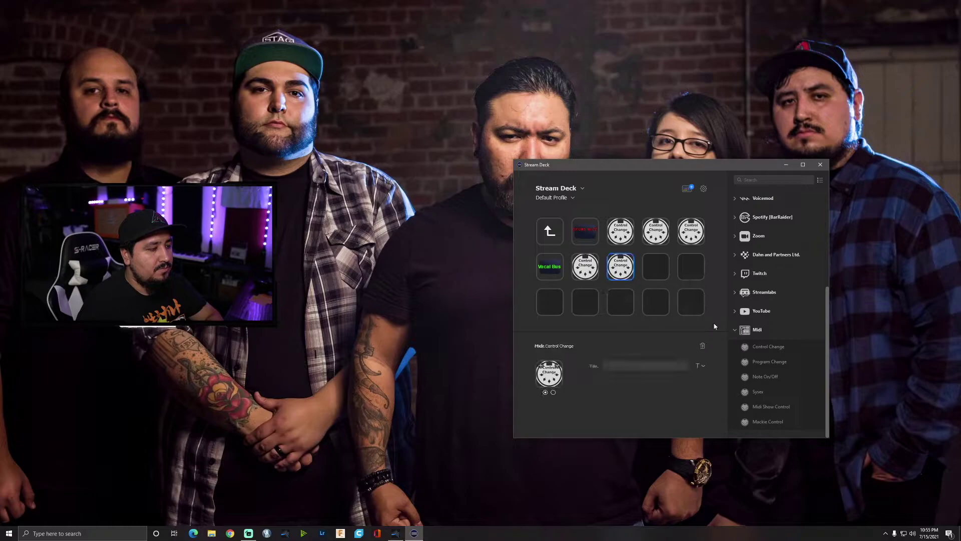
{"action": "left_click_drag", "start_coordinate": [763, 347], "coordinate": [650, 281]}
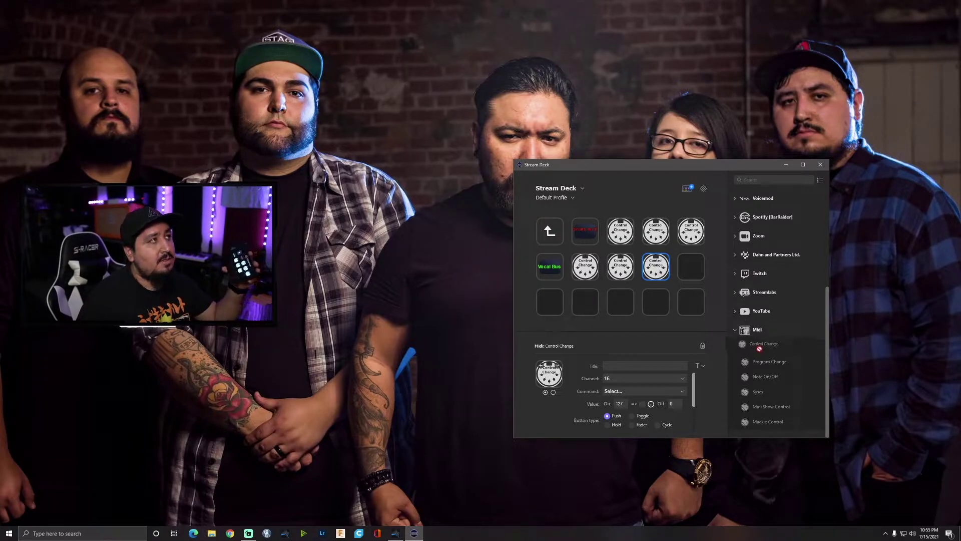
{"action": "left_click_drag", "start_coordinate": [759, 348], "coordinate": [688, 270]}
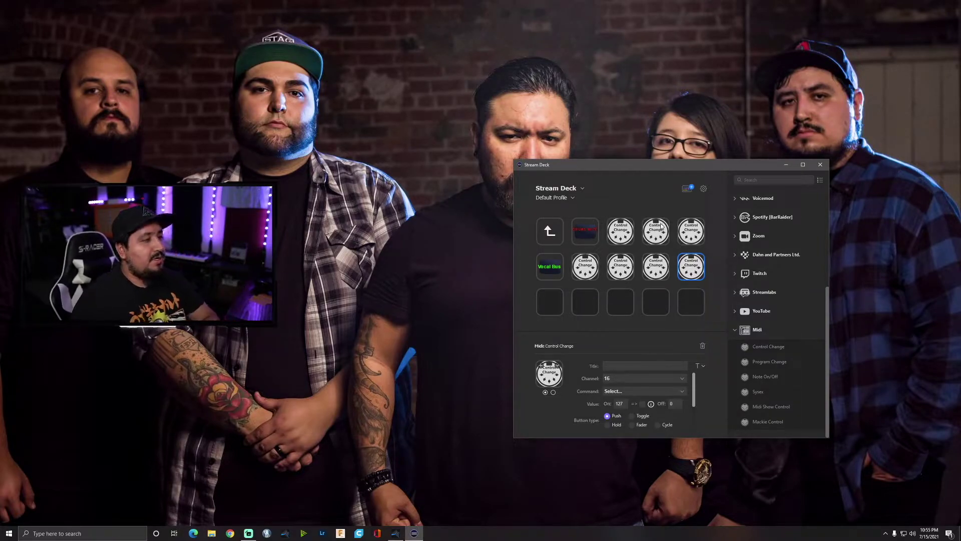
- Move the Stream Deck window off this display and bring up the song in Studio One
{"action": "left_click_drag", "start_coordinate": [652, 165], "coordinate": [617, 0]}
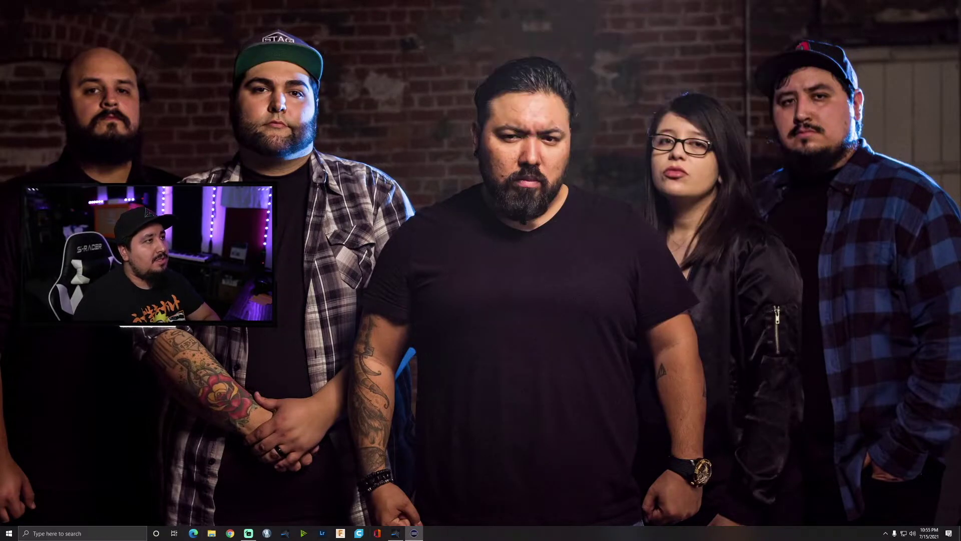
{"action": "left_click", "coordinate": [396, 533]}
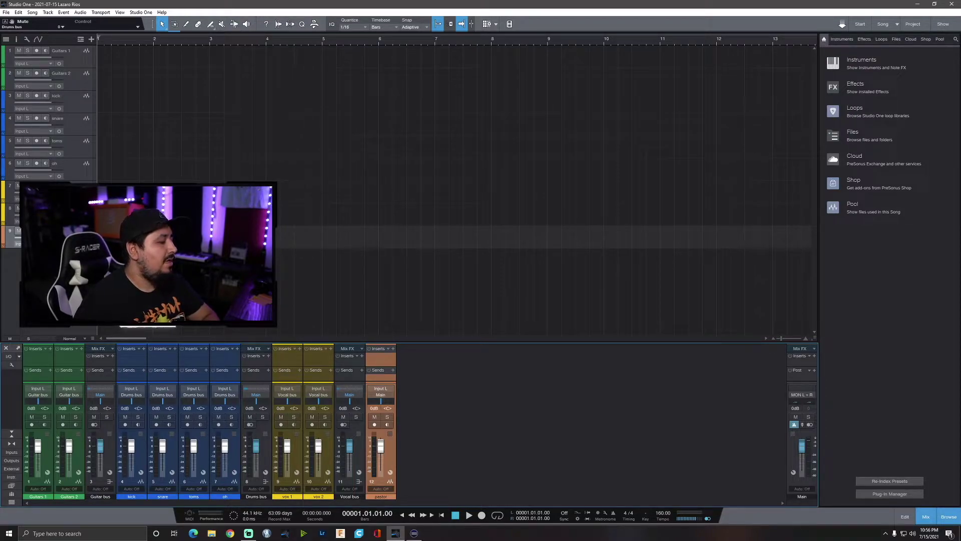
{"action": "mouse_move", "coordinate": [419, 535]}
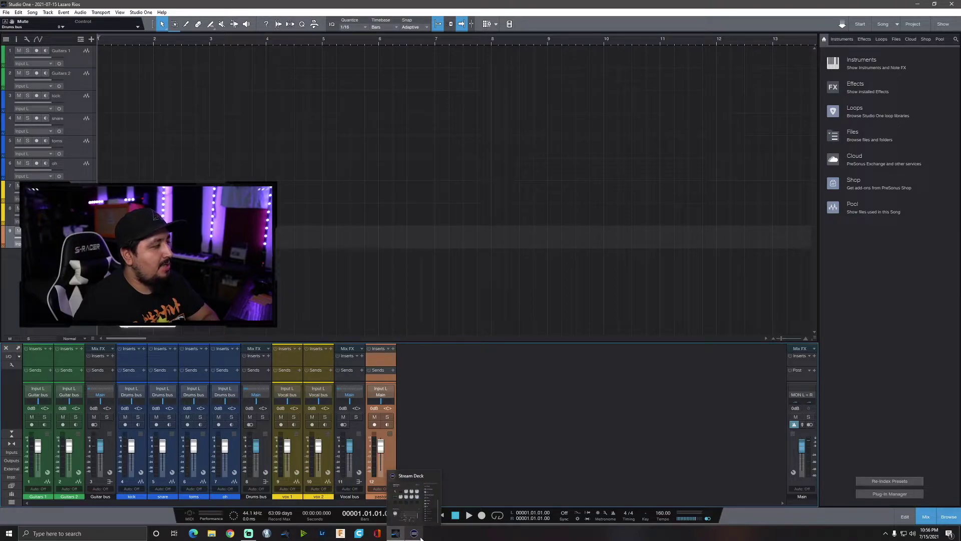
{"action": "left_click", "coordinate": [419, 535]}
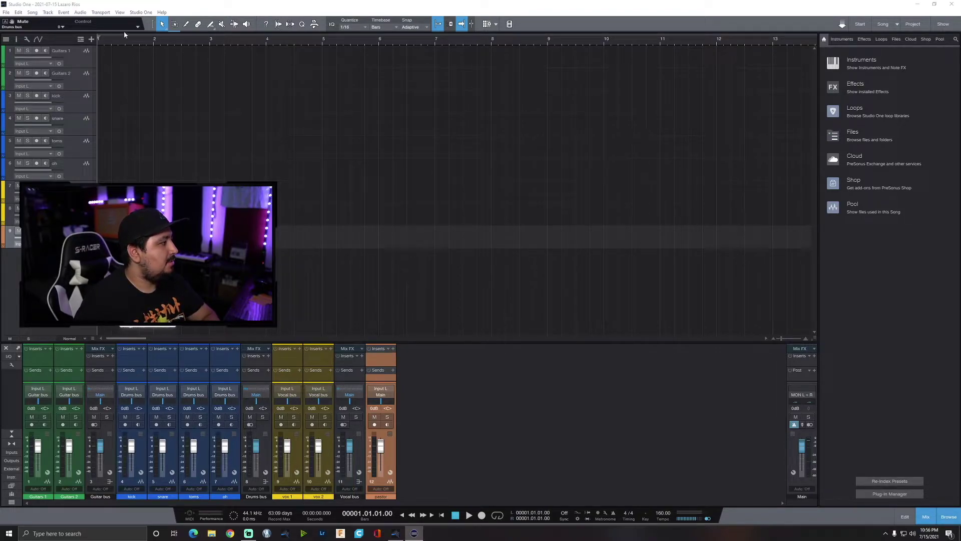
- Start adding an external device as a New Control Surface in Studio One and name it STREAMDECK
{"action": "left_click", "coordinate": [186, 5]}
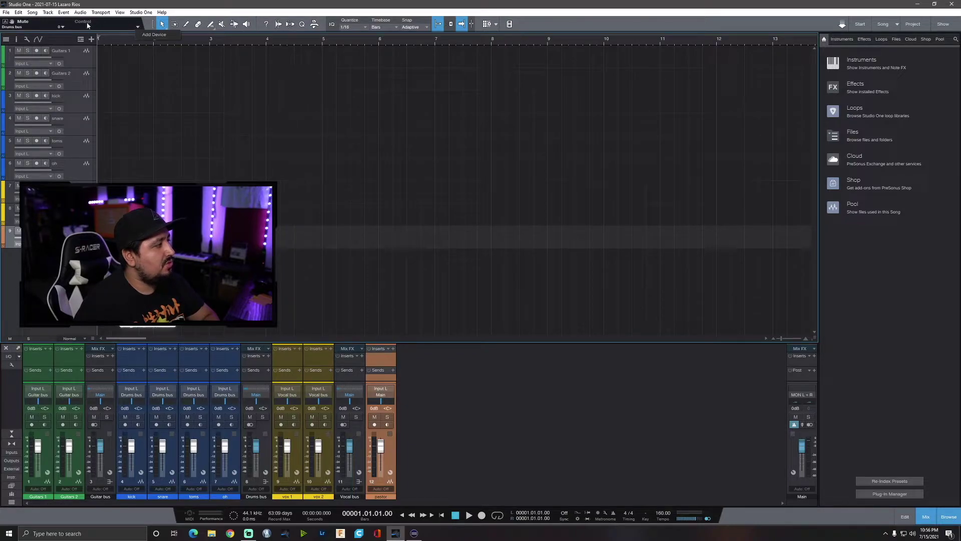
{"action": "left_click", "coordinate": [139, 26]}
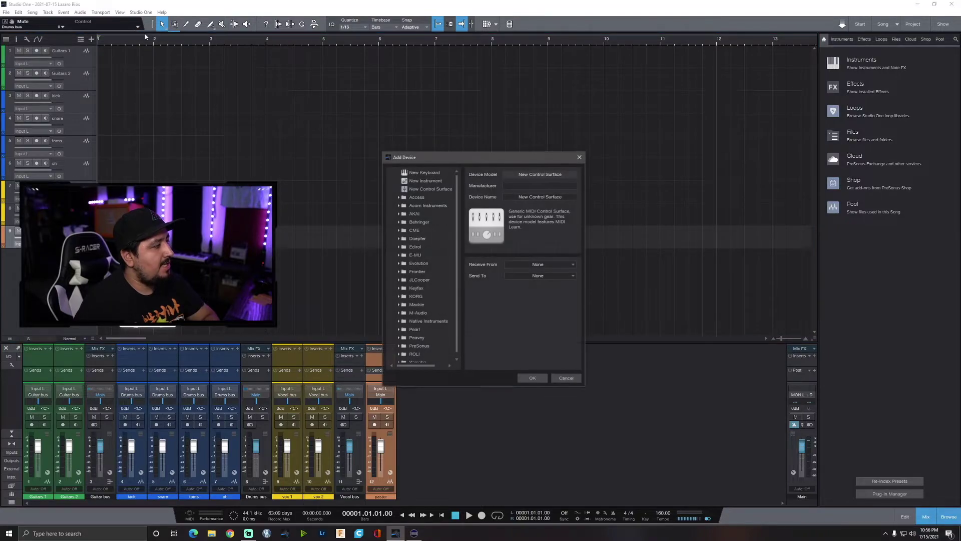
{"action": "left_click", "coordinate": [438, 190]}
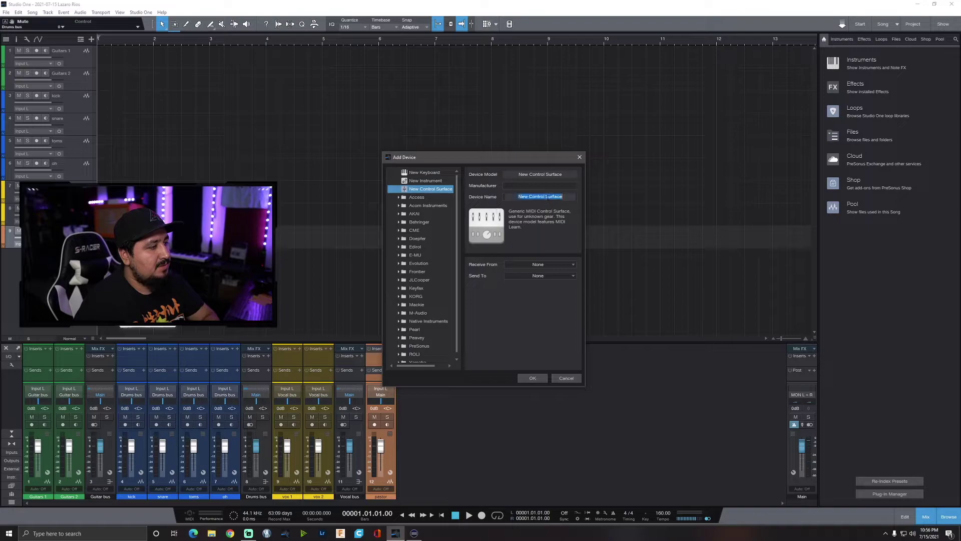
{"action": "left_click_drag", "start_coordinate": [561, 196], "coordinate": [463, 188]}
{"action": "type", "text": "S"}
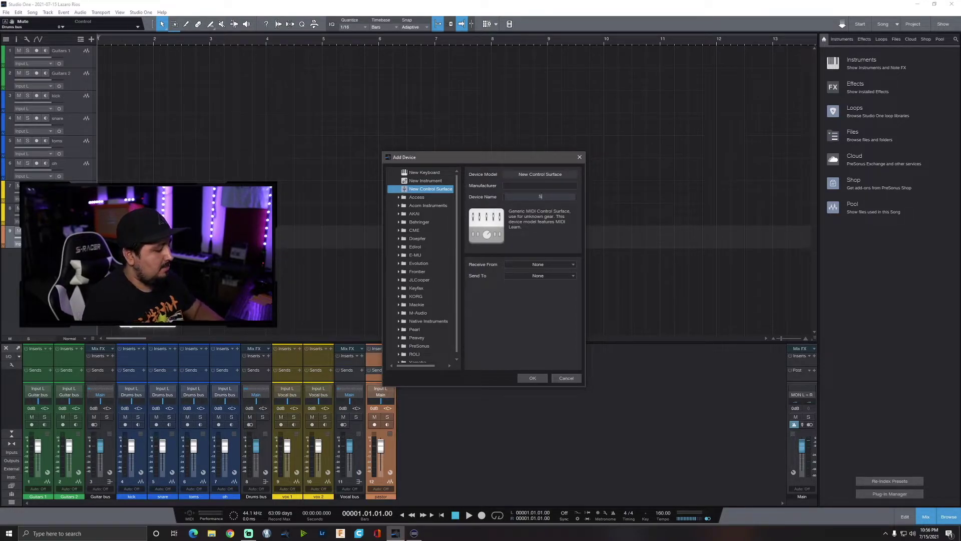
{"action": "type", "text": "TREAMDEC"}
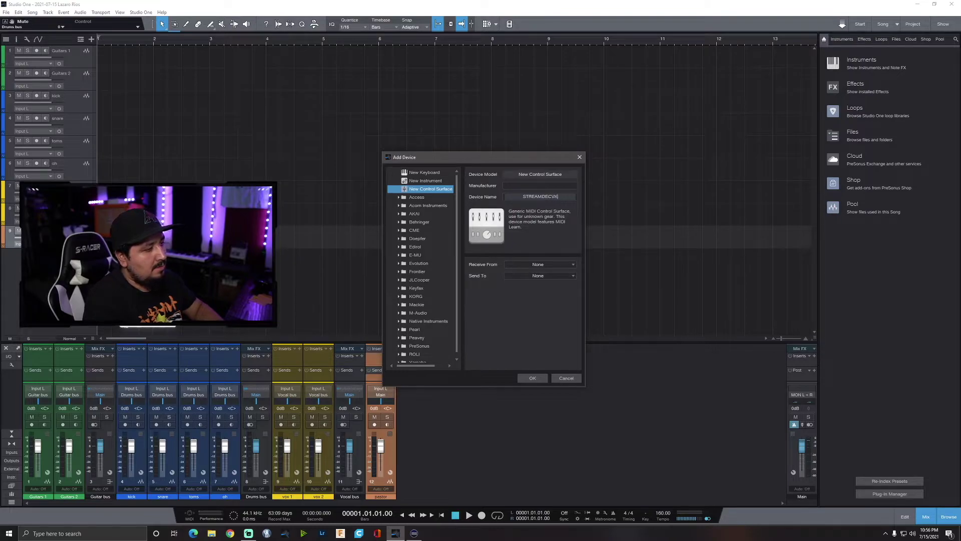
{"action": "type", "text": "K"}
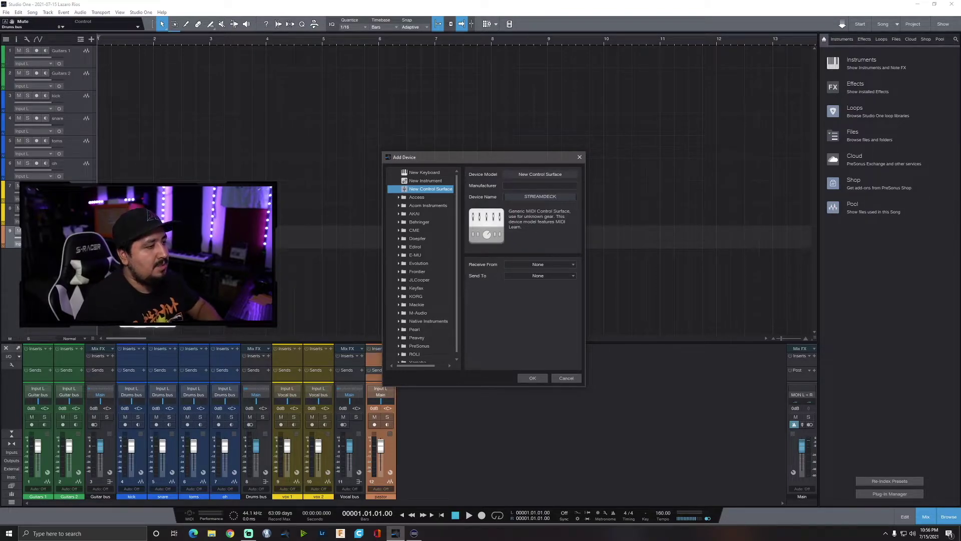
- Set the control surface to receive from StreamDeck2Daw and send to Daw2StreamDeck, and add the device
{"action": "left_click", "coordinate": [562, 265]}
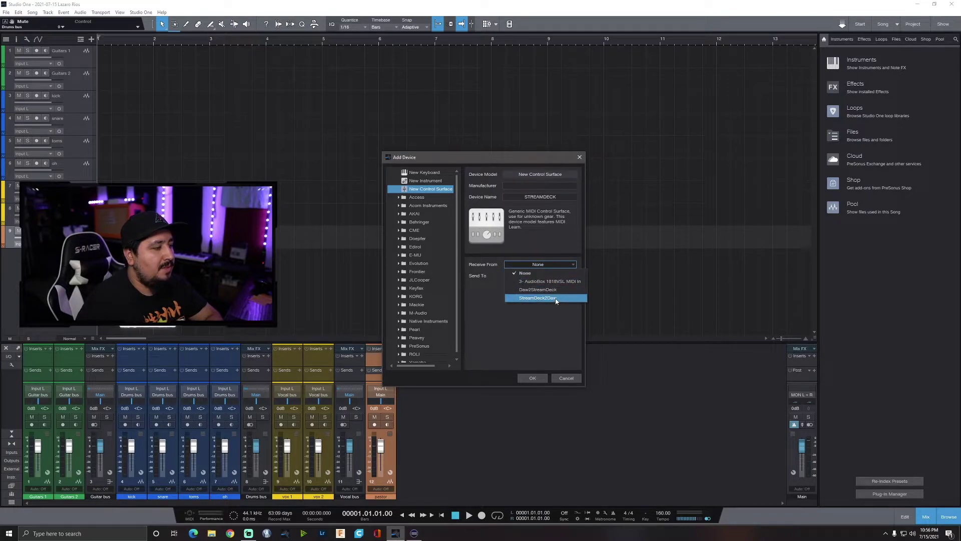
{"action": "left_click", "coordinate": [561, 299]}
{"action": "left_click", "coordinate": [564, 276]}
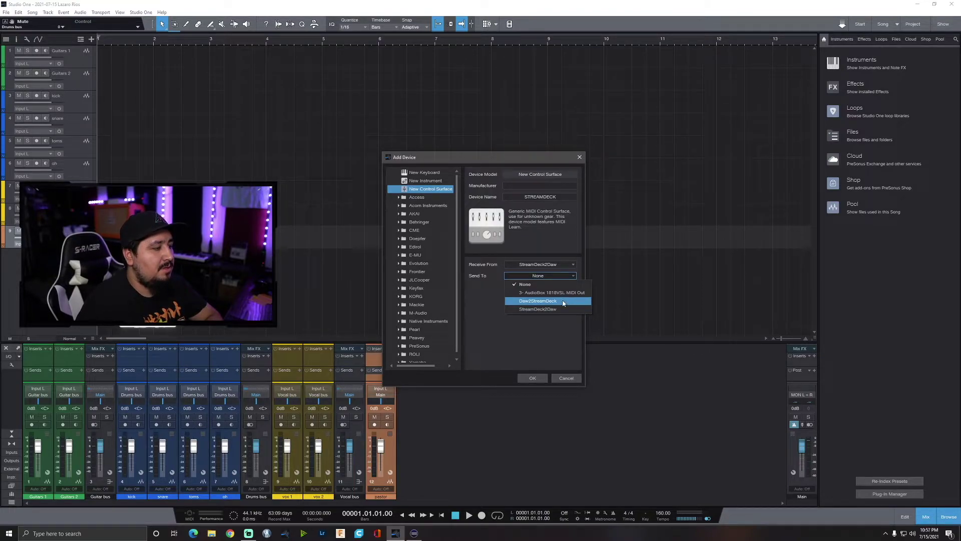
{"action": "left_click", "coordinate": [563, 302]}
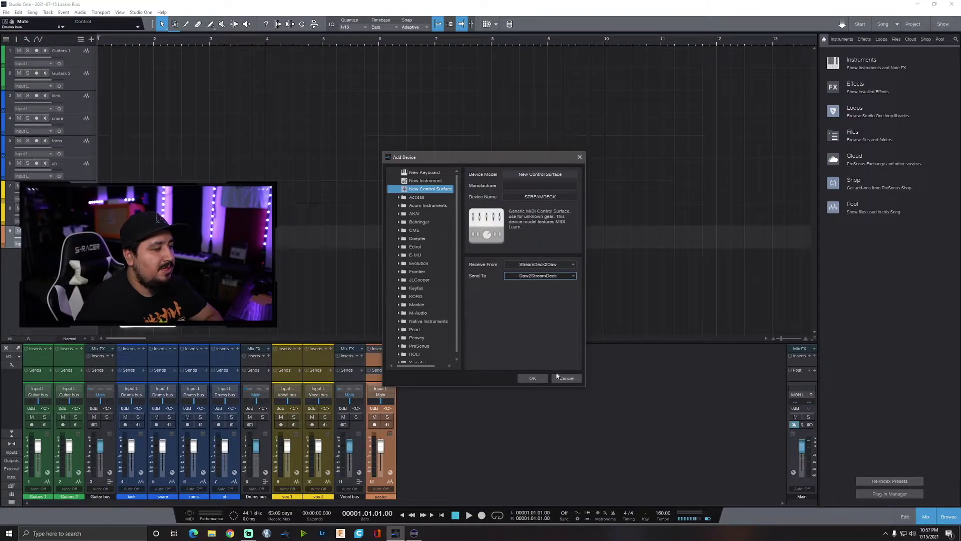
{"action": "left_click", "coordinate": [533, 379]}
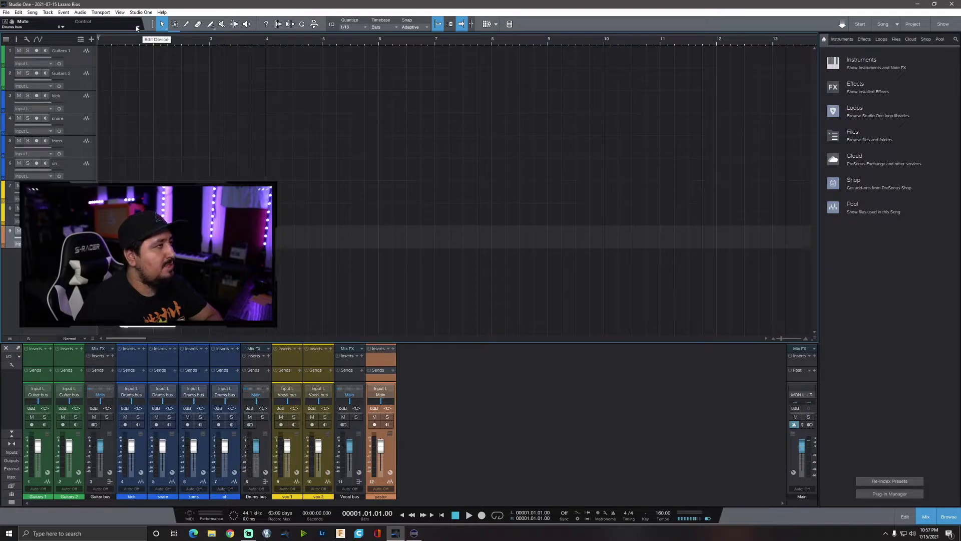
- Bring the Stream Deck window back over Studio One and title the Control Change key beside Vocal Bus "Pastor"
{"action": "left_click_drag", "start_coordinate": [465, 0], "coordinate": [489, 112]}
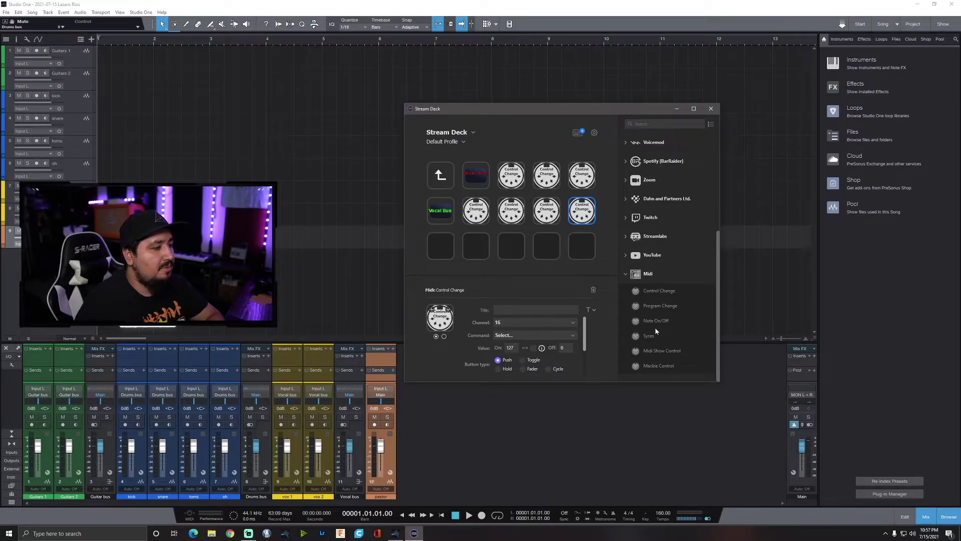
{"action": "left_click", "coordinate": [485, 216]}
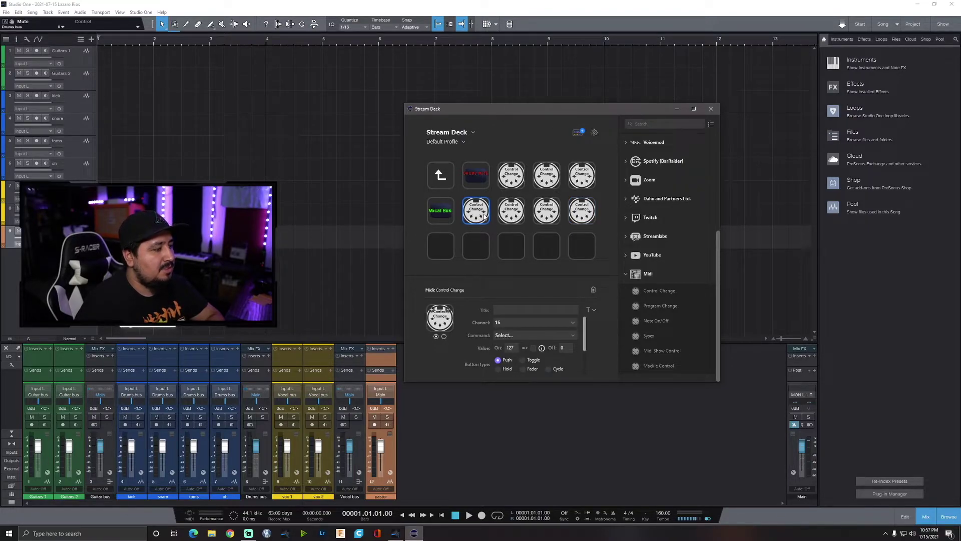
{"action": "left_click", "coordinate": [530, 311]}
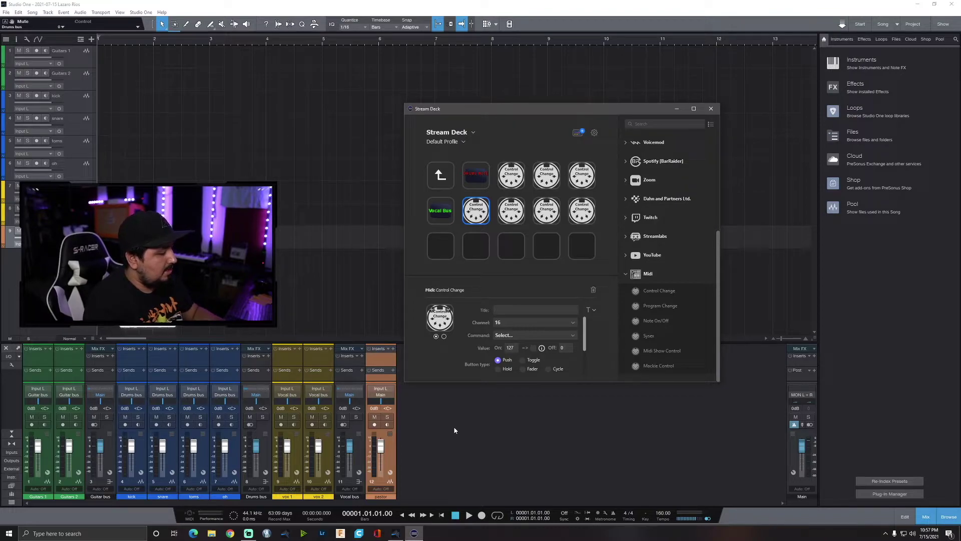
{"action": "type", "text": "astor"}
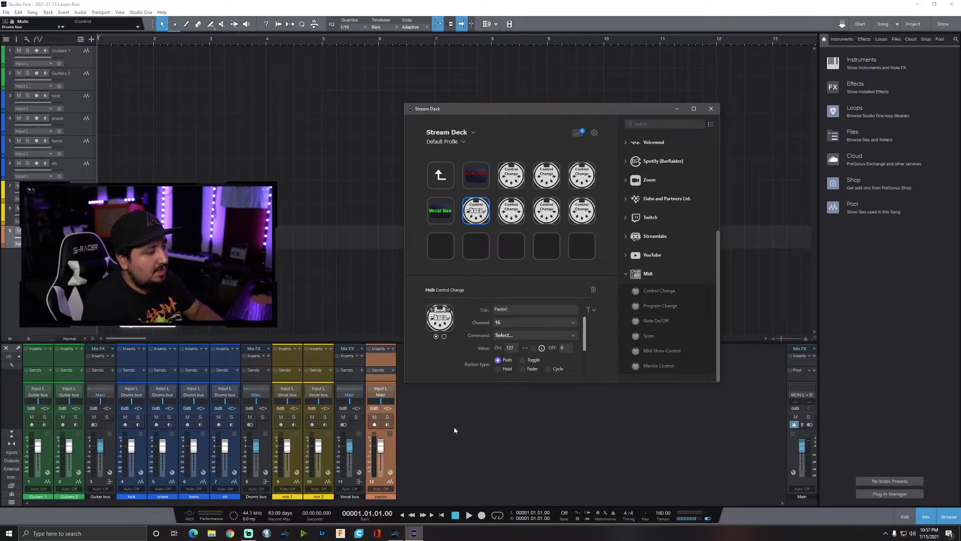
- Give both states of the Pastor key the plain dark icon from the Stream Deck Icon Library
{"action": "left_click", "coordinate": [444, 327]}
{"action": "left_click", "coordinate": [464, 337]}
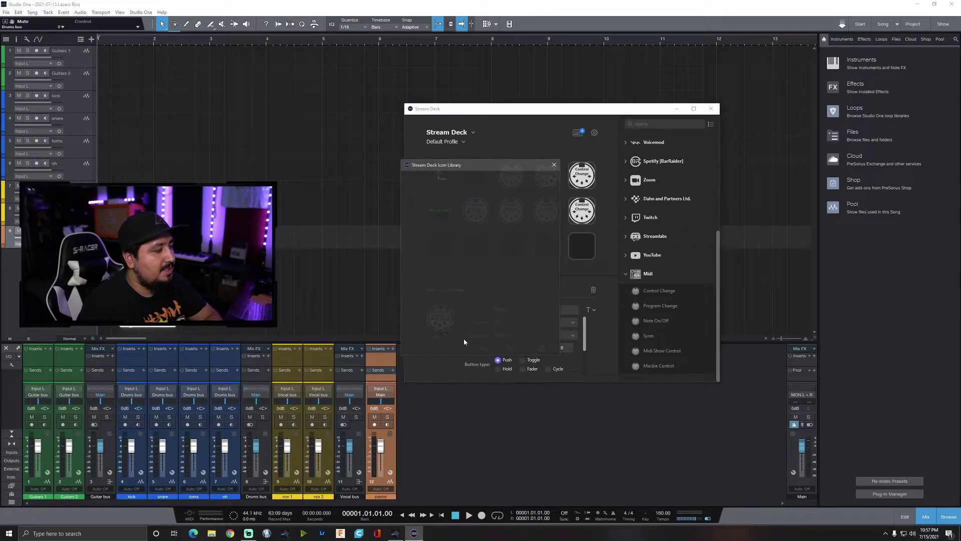
{"action": "left_click_drag", "start_coordinate": [559, 207], "coordinate": [568, 326]}
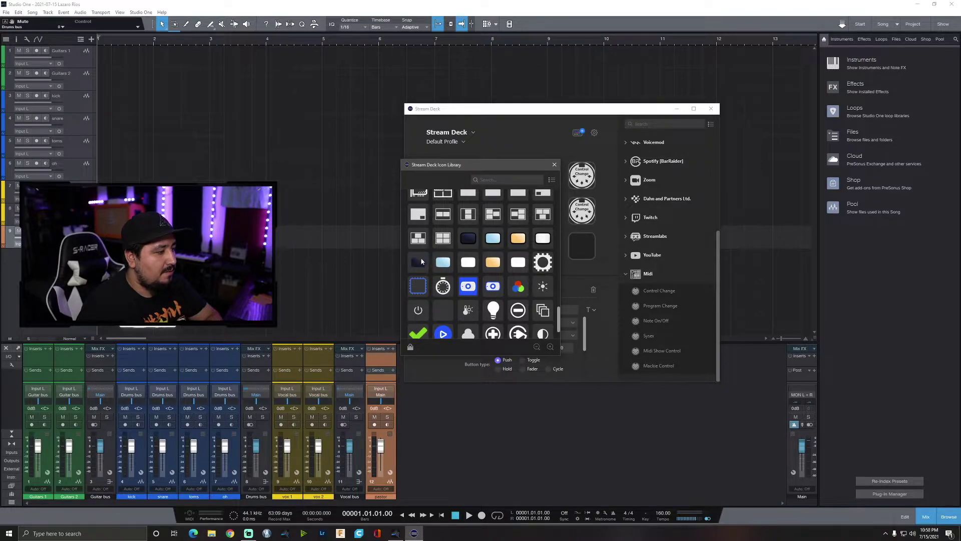
{"action": "left_click", "coordinate": [554, 166]}
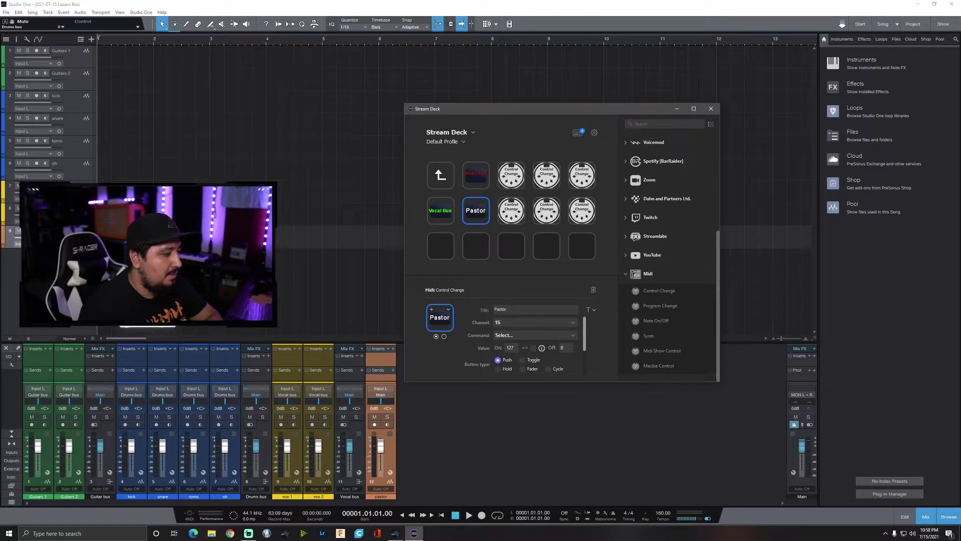
{"action": "left_click", "coordinate": [447, 331]}
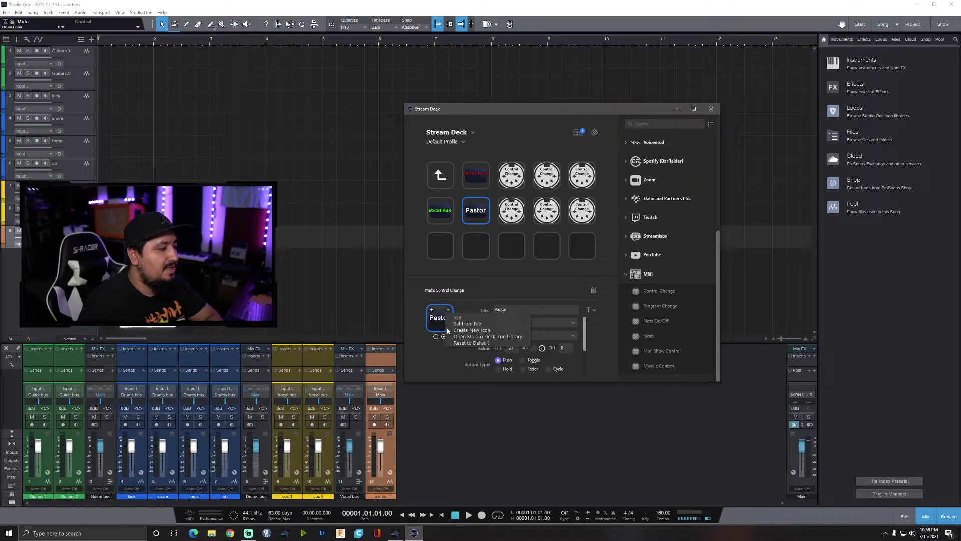
{"action": "left_click", "coordinate": [477, 338]}
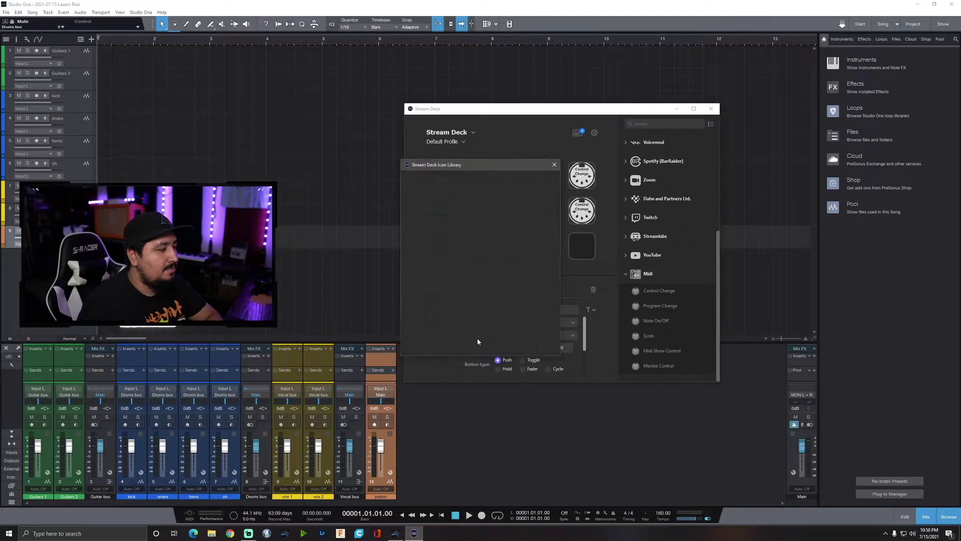
{"action": "left_click_drag", "start_coordinate": [559, 203], "coordinate": [560, 237]}
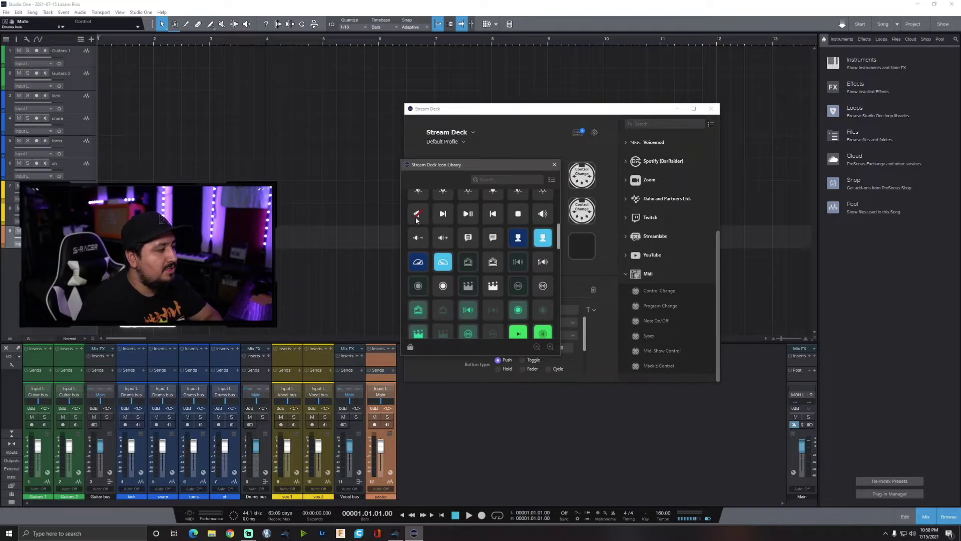
{"action": "left_click", "coordinate": [556, 164]}
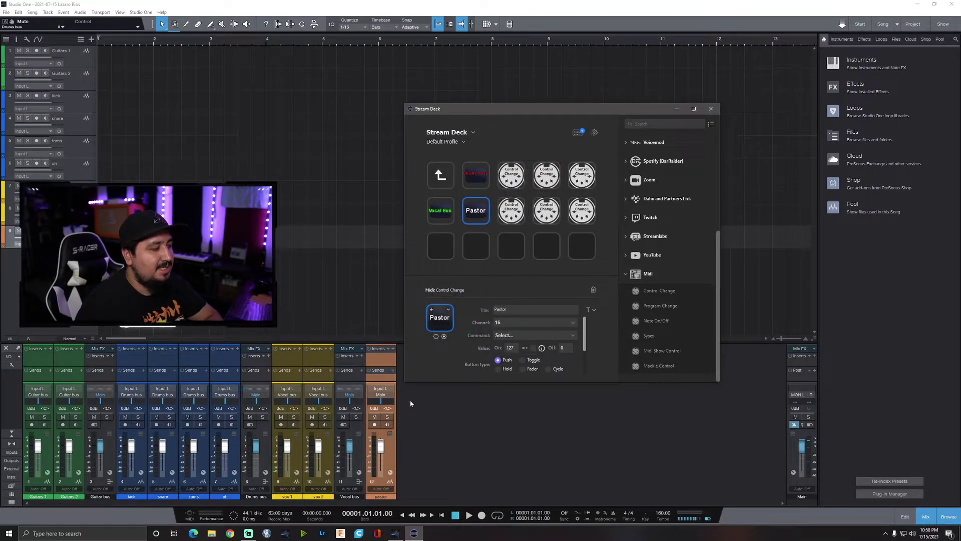
- Set the title color of the Pastor key's first state to bright green (#00ff00)
{"action": "left_click", "coordinate": [436, 335]}
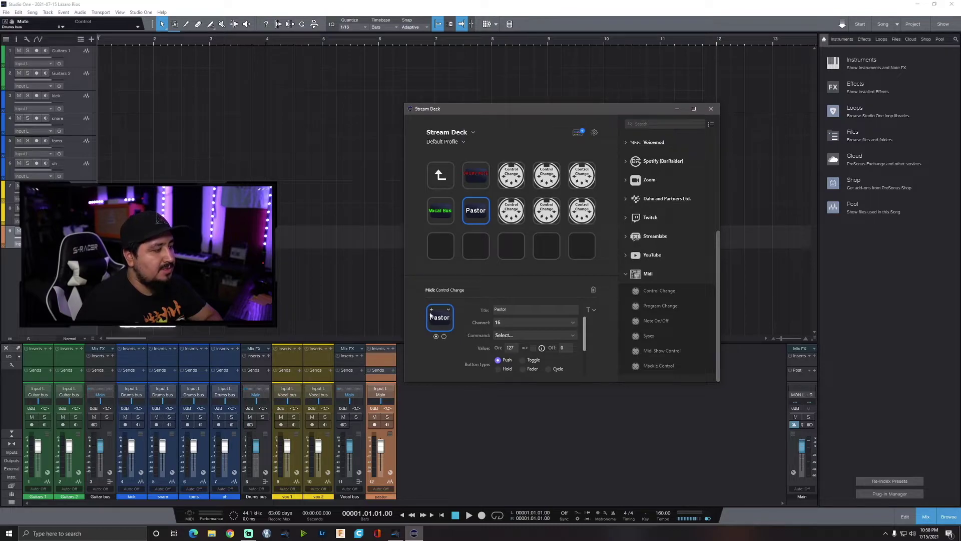
{"action": "left_click", "coordinate": [593, 311]}
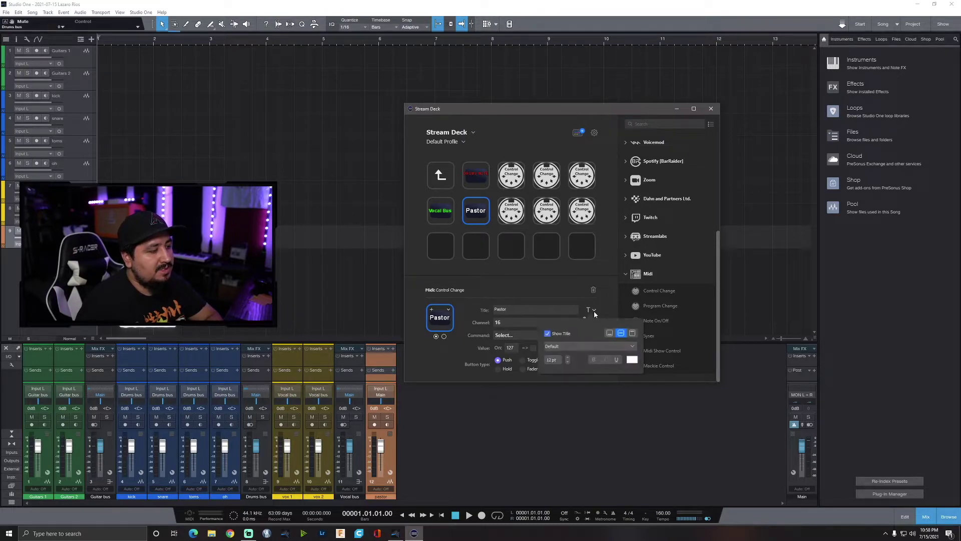
{"action": "left_click", "coordinate": [635, 363]}
{"action": "left_click", "coordinate": [566, 286]}
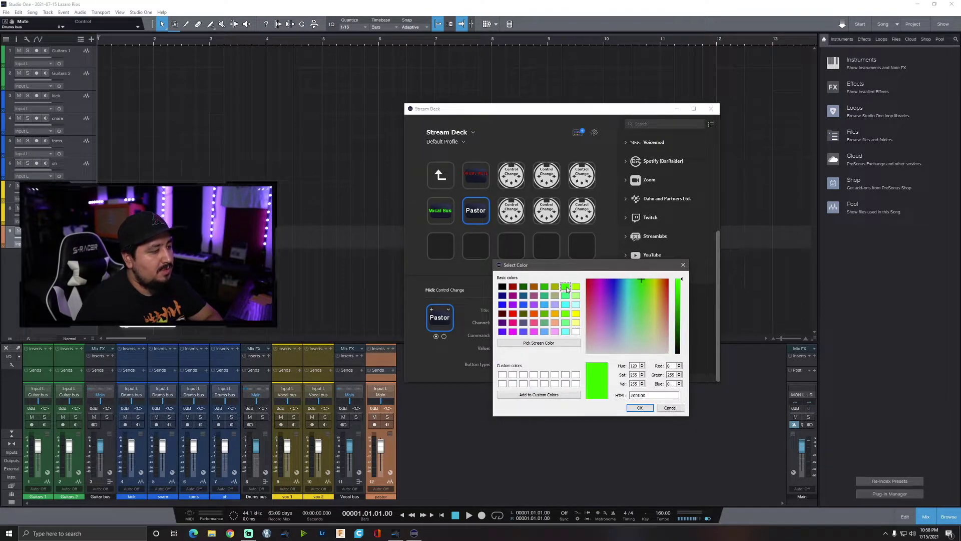
{"action": "left_click", "coordinate": [642, 408]}
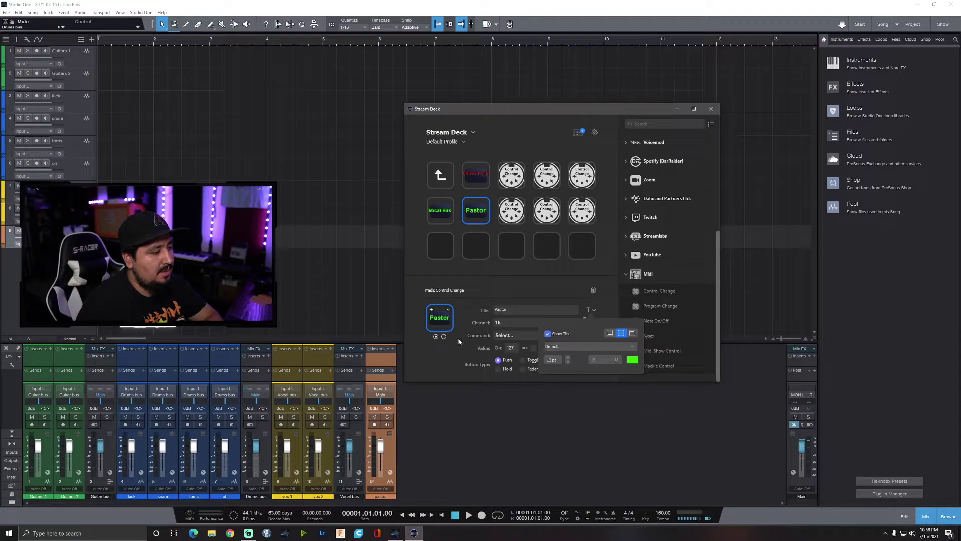
- Set the title color of the Pastor key's second state to dark red (#aa0000)
{"action": "left_click", "coordinate": [445, 338]}
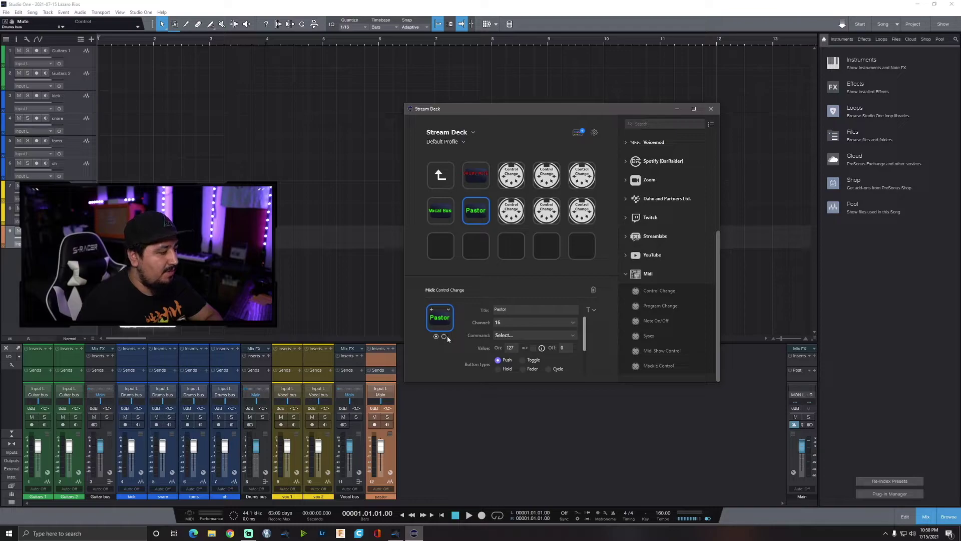
{"action": "left_click", "coordinate": [445, 338]}
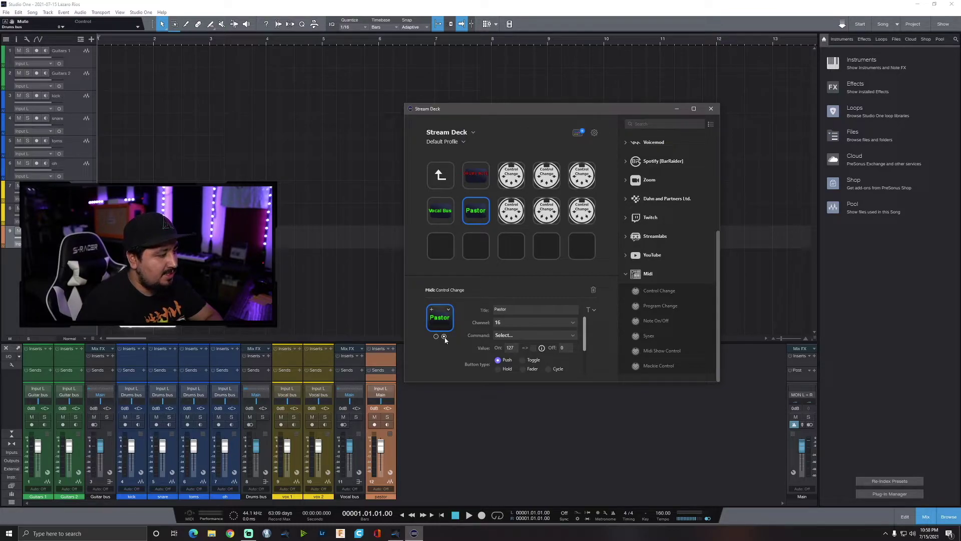
{"action": "left_click", "coordinate": [594, 310]}
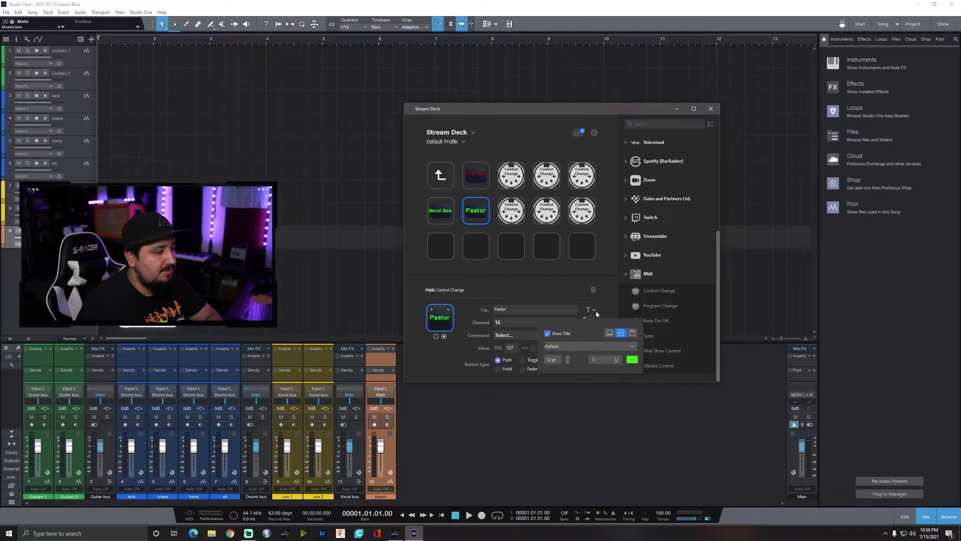
{"action": "left_click", "coordinate": [632, 360]}
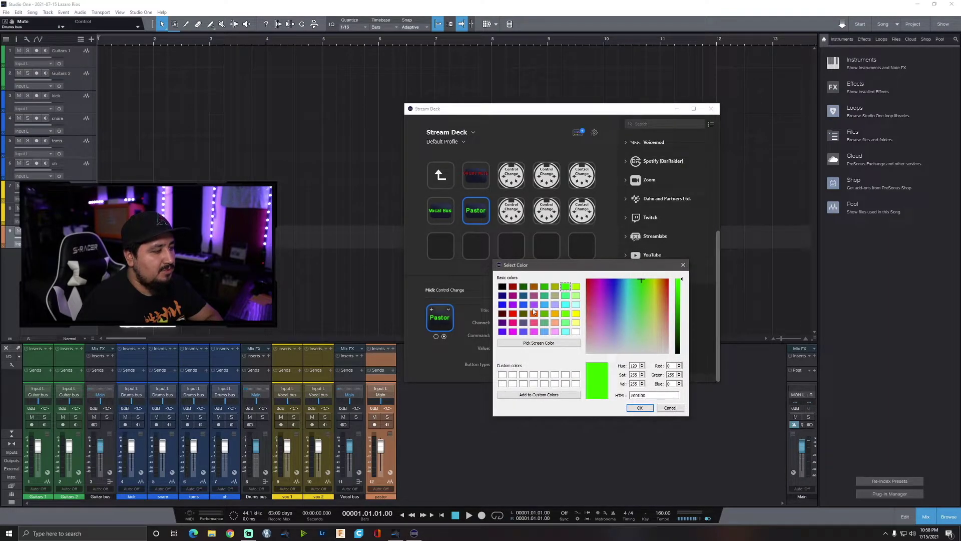
{"action": "left_click", "coordinate": [513, 287]}
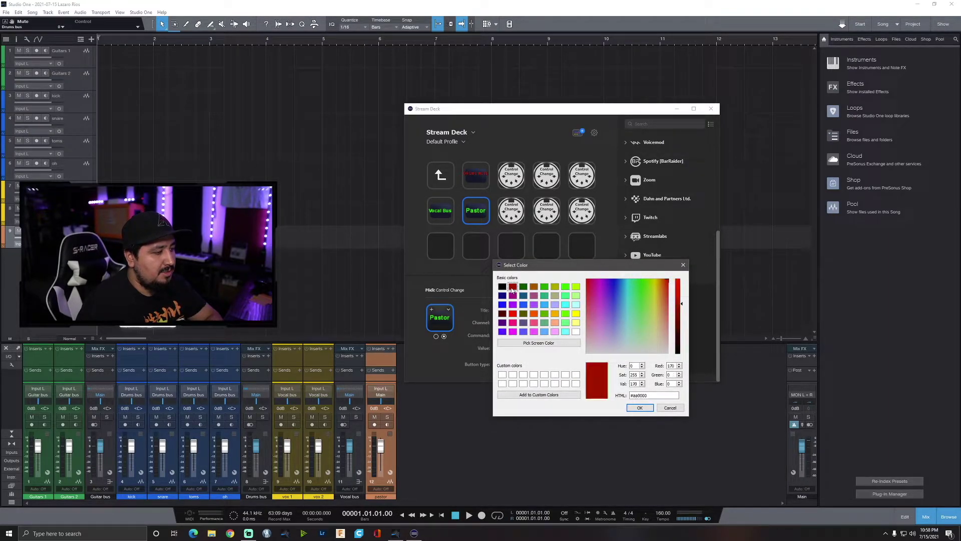
{"action": "left_click", "coordinate": [639, 409]}
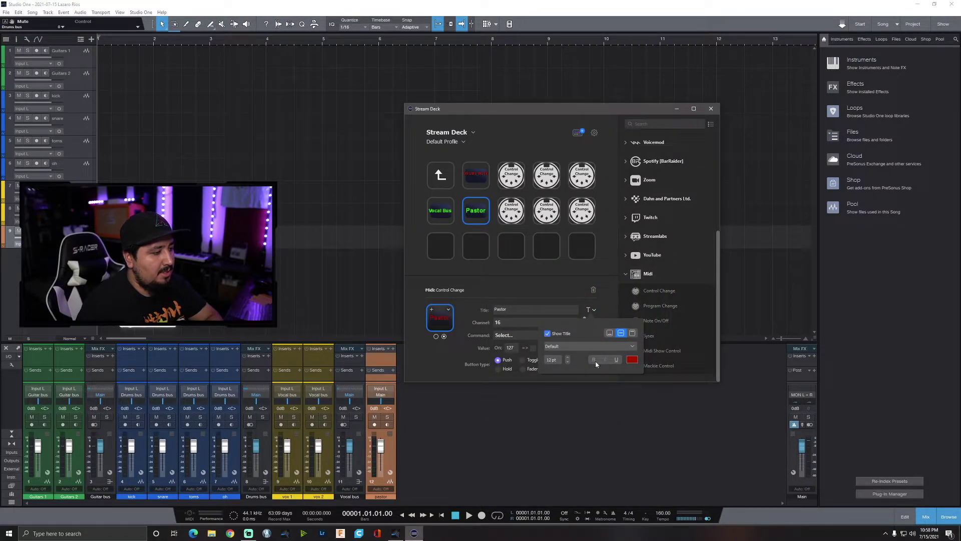
{"action": "left_click", "coordinate": [548, 289]}
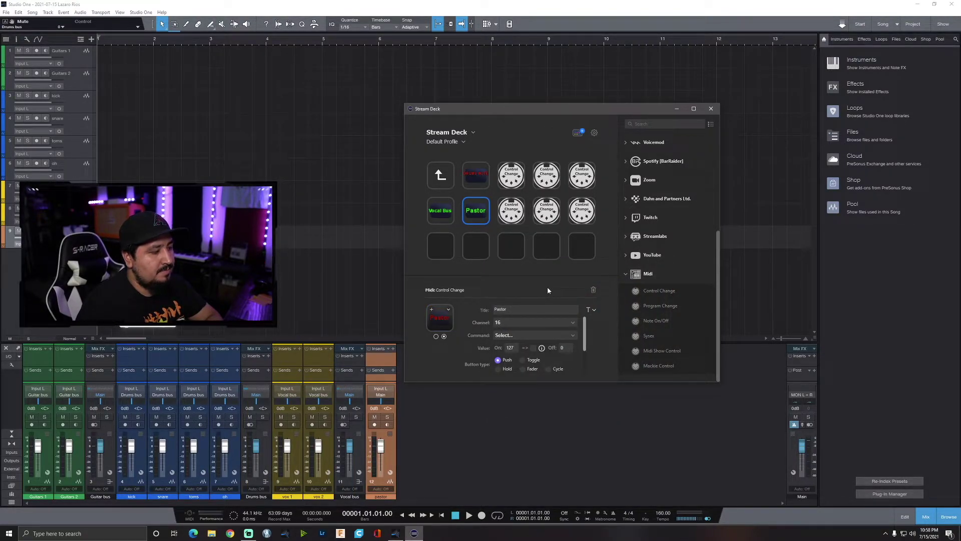
- Compare the Pastor key's two states and review its MIDI channel choices, keeping channel 16
{"action": "left_click", "coordinate": [436, 336]}
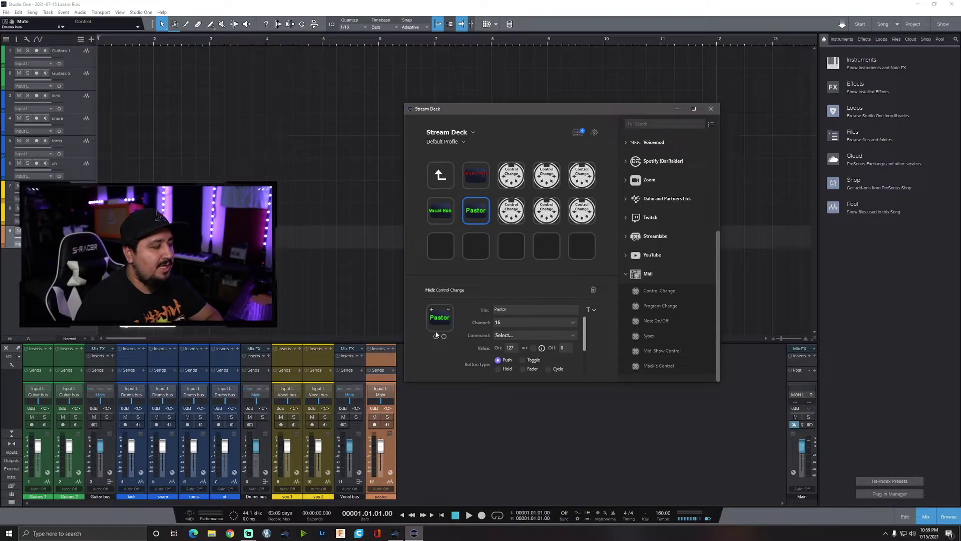
{"action": "left_click", "coordinate": [445, 336]}
{"action": "left_click", "coordinate": [436, 337]}
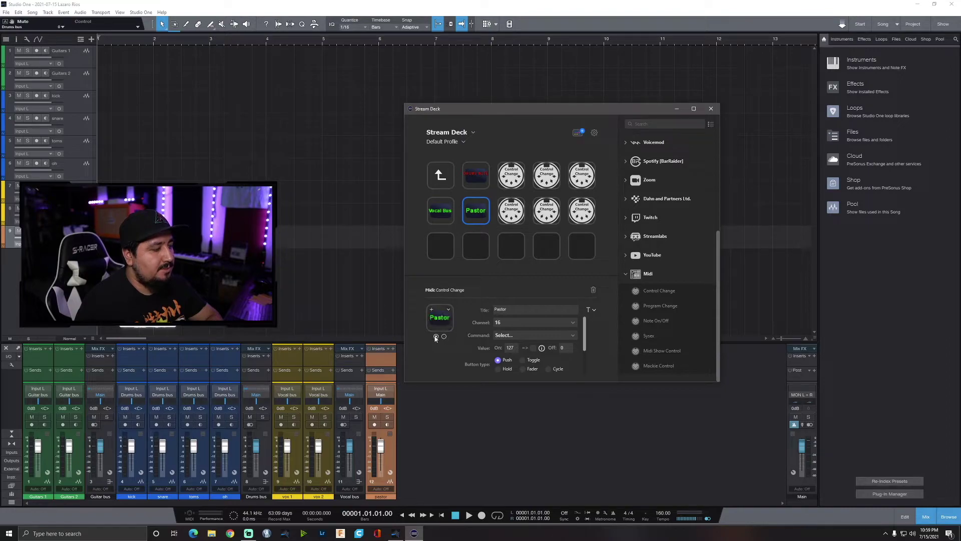
{"action": "left_click", "coordinate": [518, 320]}
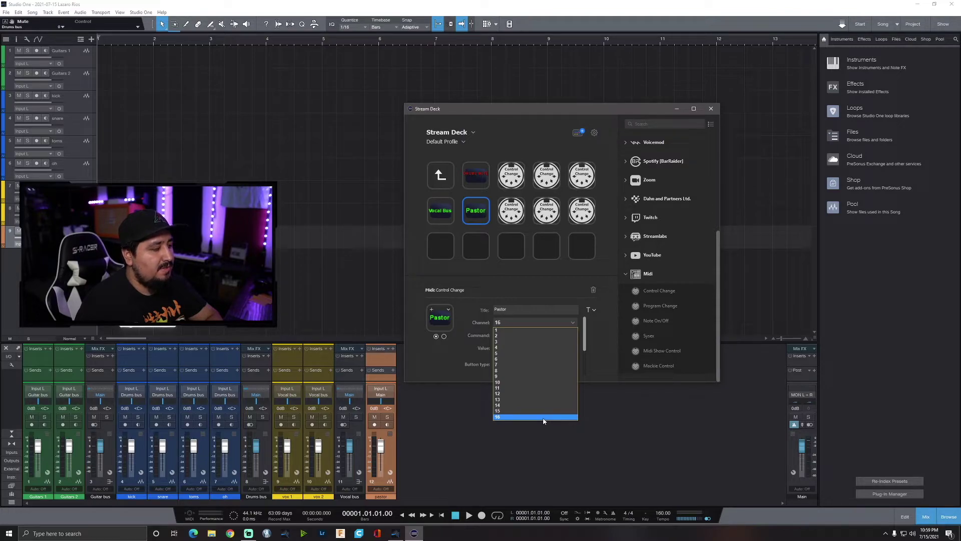
{"action": "left_click", "coordinate": [603, 343]}
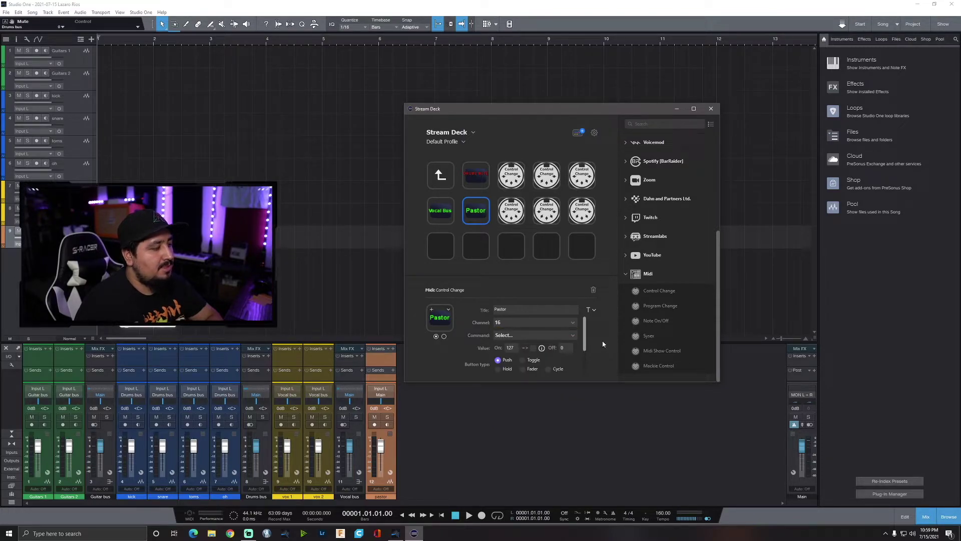
{"action": "left_click", "coordinate": [533, 322]}
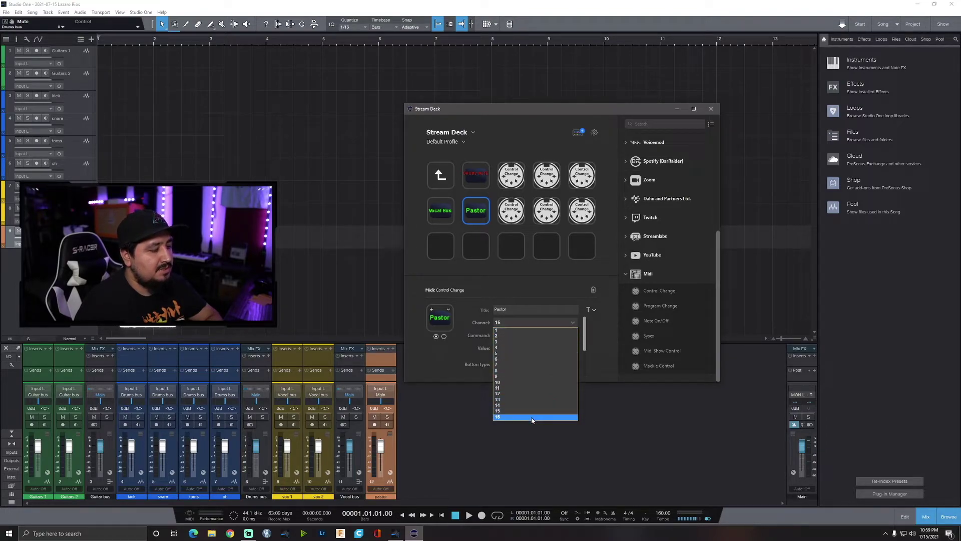
{"action": "left_click", "coordinate": [605, 332]}
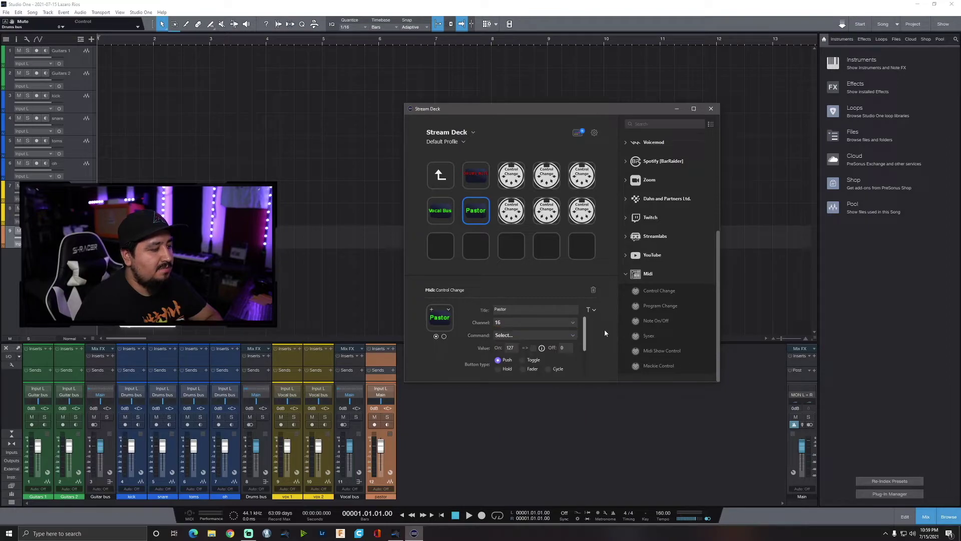
- Set the Pastor key's Control Change command to [56] and its button type to Toggle
{"action": "left_click", "coordinate": [549, 339]}
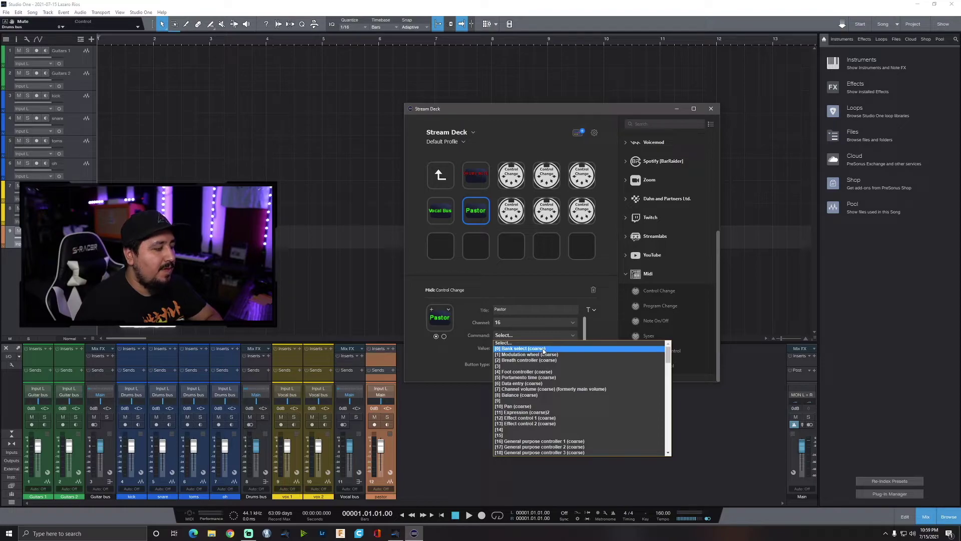
{"action": "scroll", "coordinate": [531, 373], "scroll_direction": "down", "scroll_amount": 3}
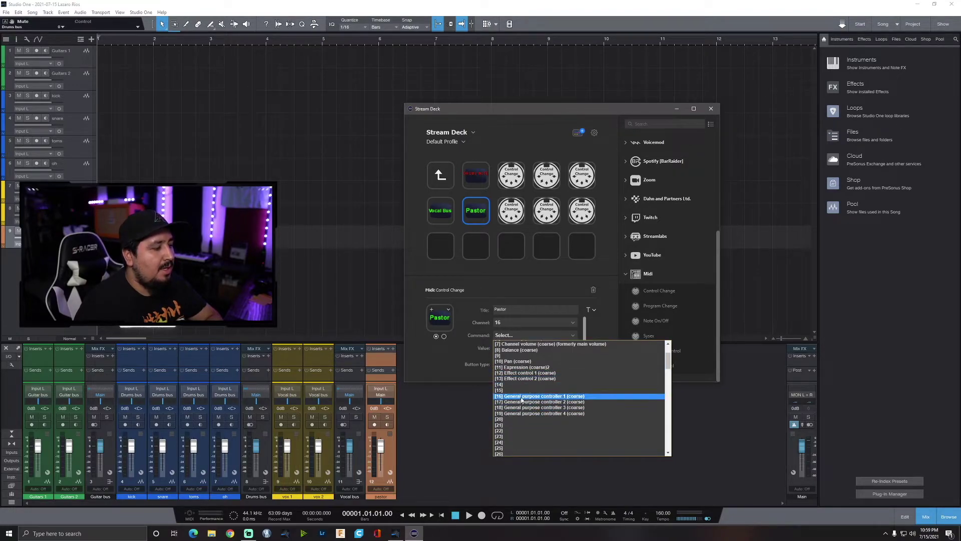
{"action": "scroll", "coordinate": [521, 399], "scroll_direction": "down", "scroll_amount": 5}
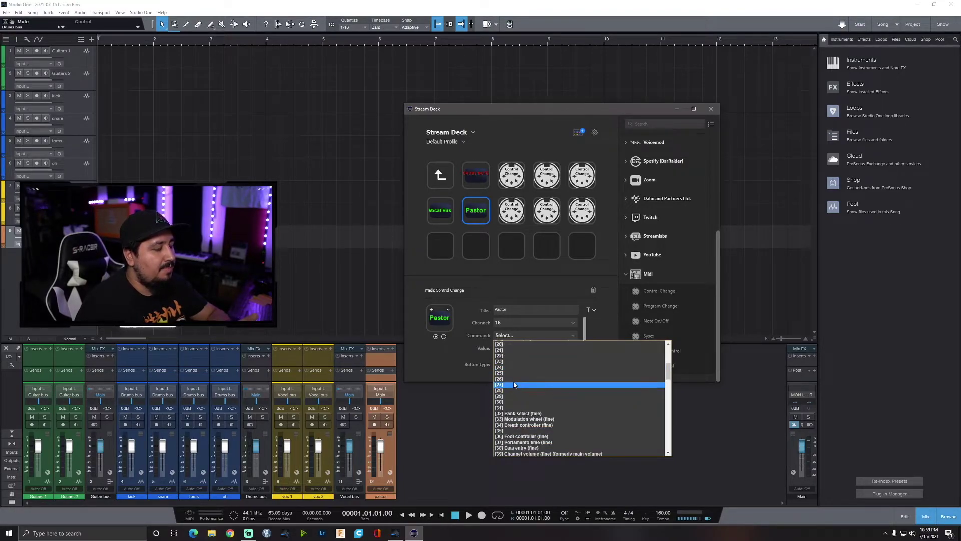
{"action": "scroll", "coordinate": [516, 384], "scroll_direction": "down", "scroll_amount": 2}
{"action": "scroll", "coordinate": [526, 384], "scroll_direction": "down", "scroll_amount": 5}
{"action": "scroll", "coordinate": [534, 384], "scroll_direction": "down", "scroll_amount": 2}
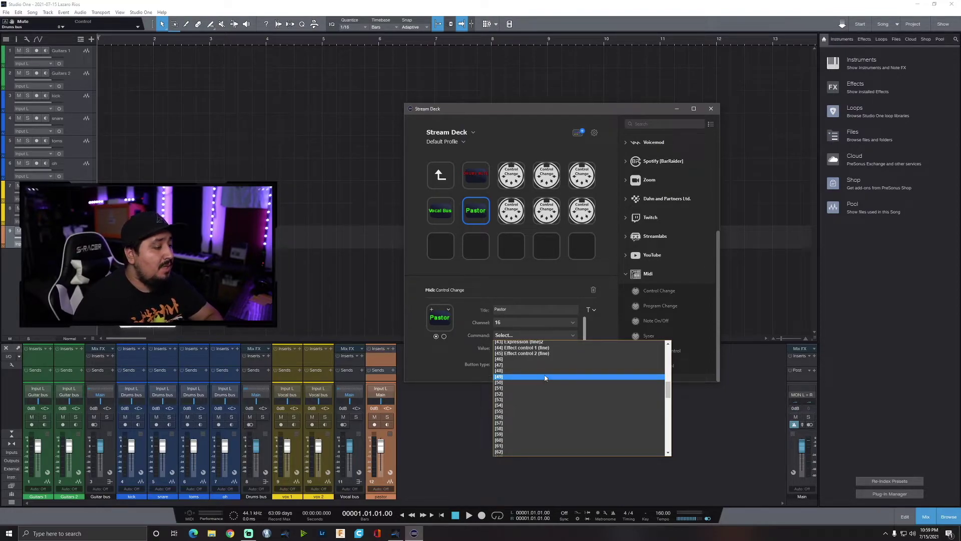
{"action": "scroll", "coordinate": [544, 379], "scroll_direction": "down", "scroll_amount": 2}
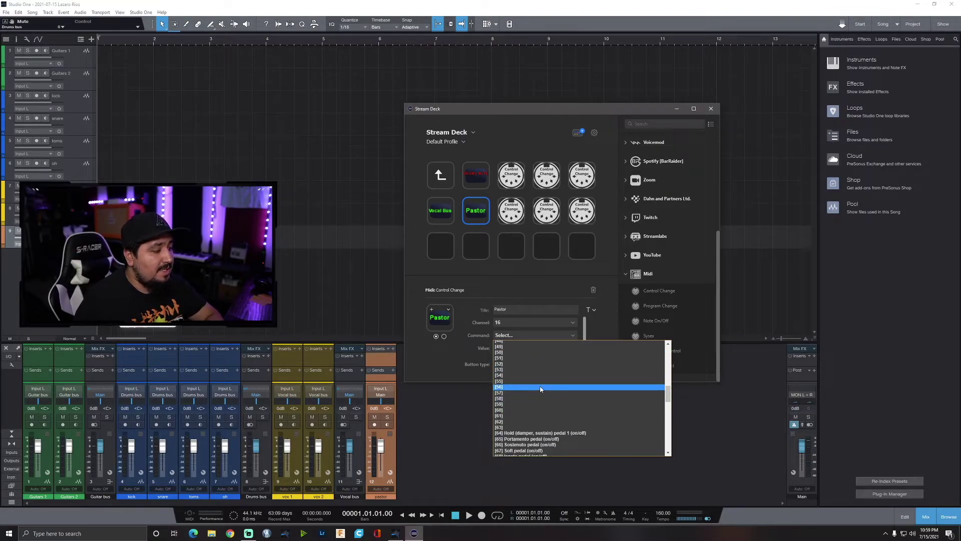
{"action": "left_click", "coordinate": [541, 387]}
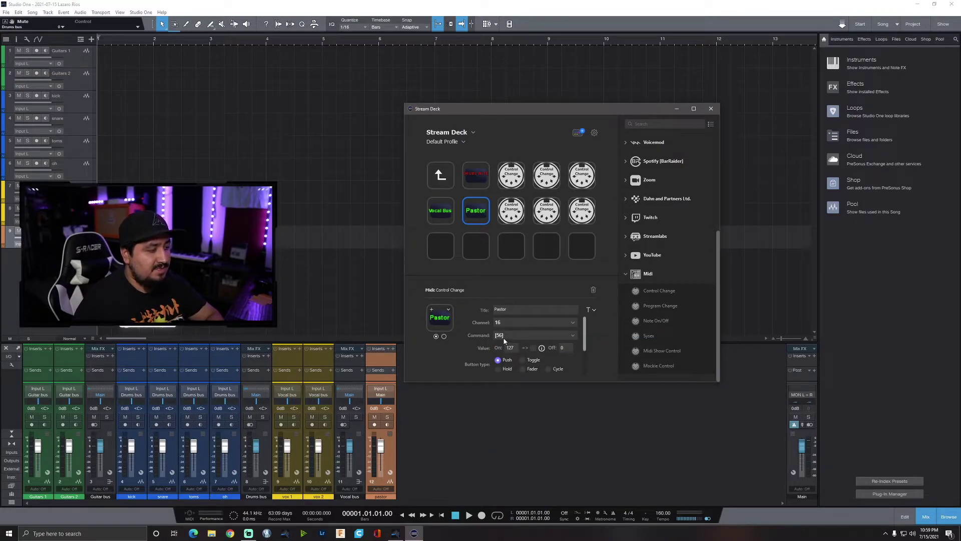
{"action": "left_click", "coordinate": [524, 360]}
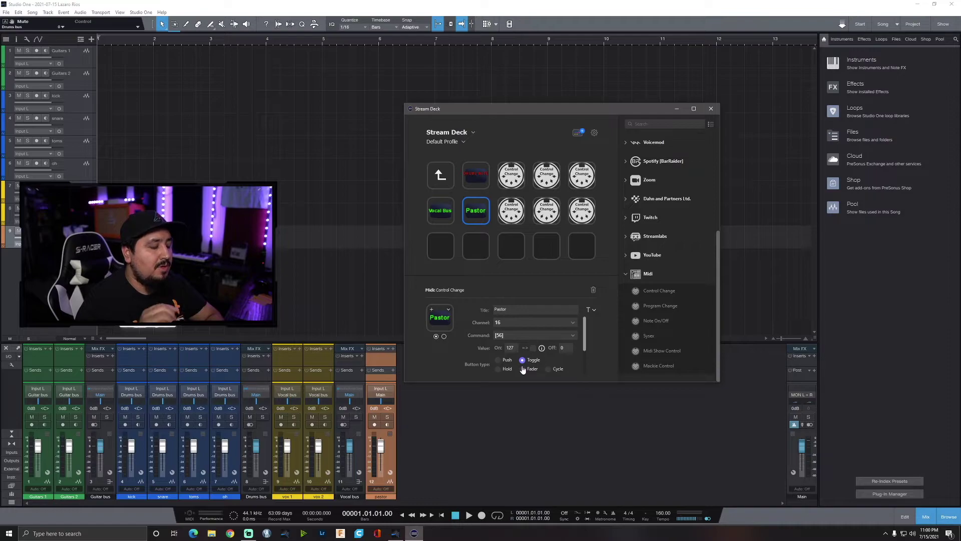
- Review the Pastor key's port choices, keeping StreamDeck2Daw as Midi Out and Daw2StreamDeck as Midi In
{"action": "left_click_drag", "start_coordinate": [584, 338], "coordinate": [580, 363]}
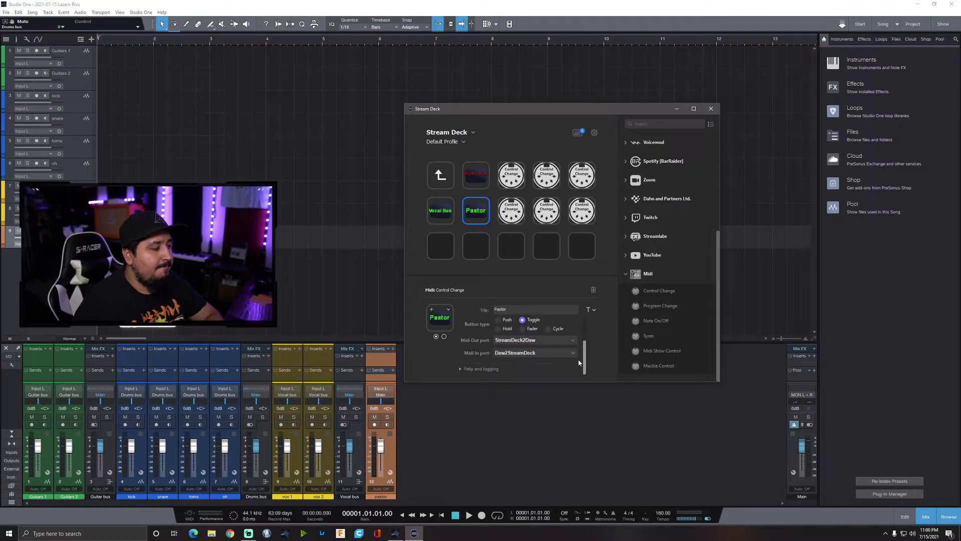
{"action": "left_click", "coordinate": [550, 342]}
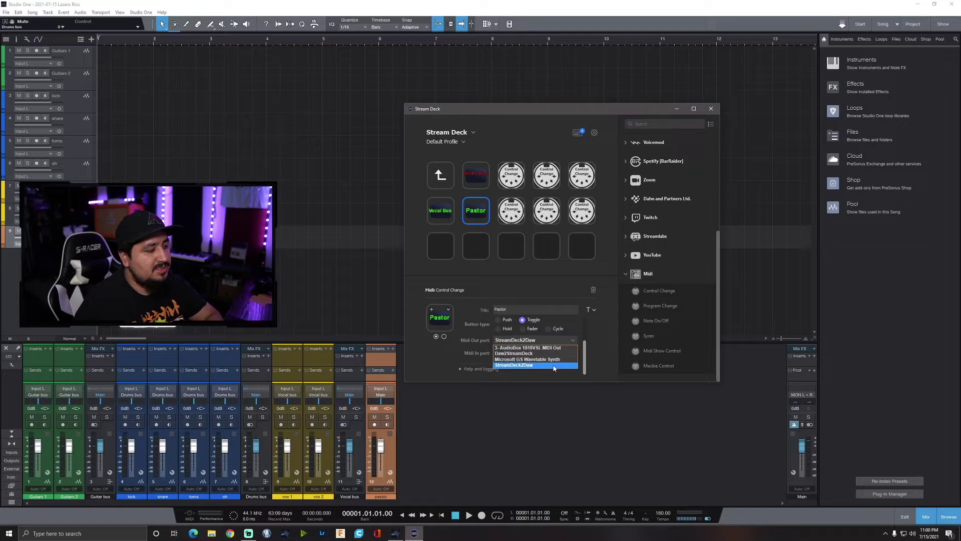
{"action": "left_click", "coordinate": [479, 351]}
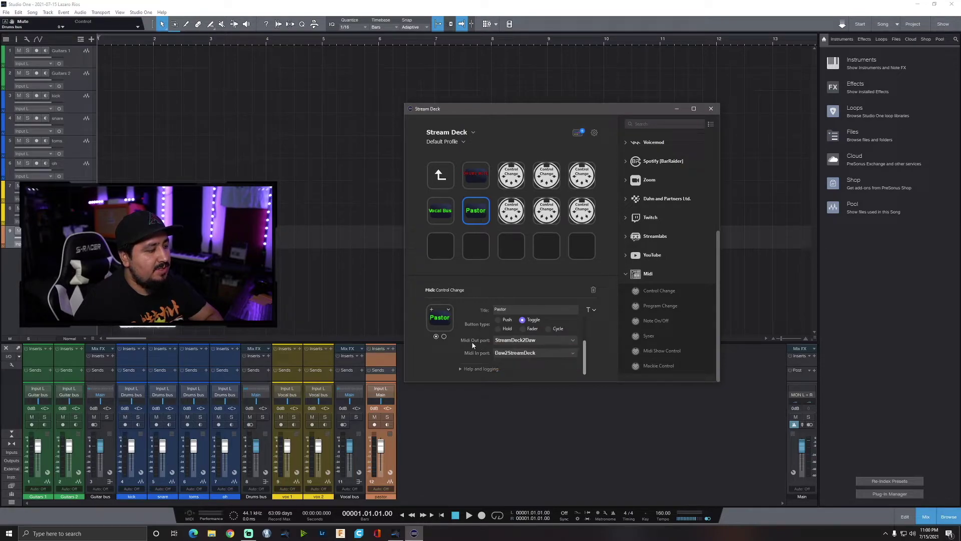
{"action": "left_click", "coordinate": [509, 354]}
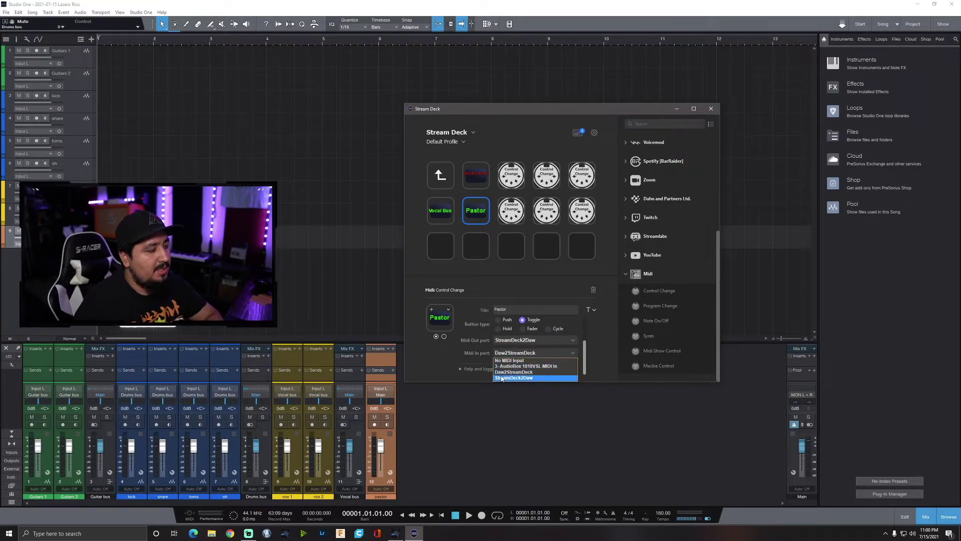
{"action": "left_click", "coordinate": [599, 354]}
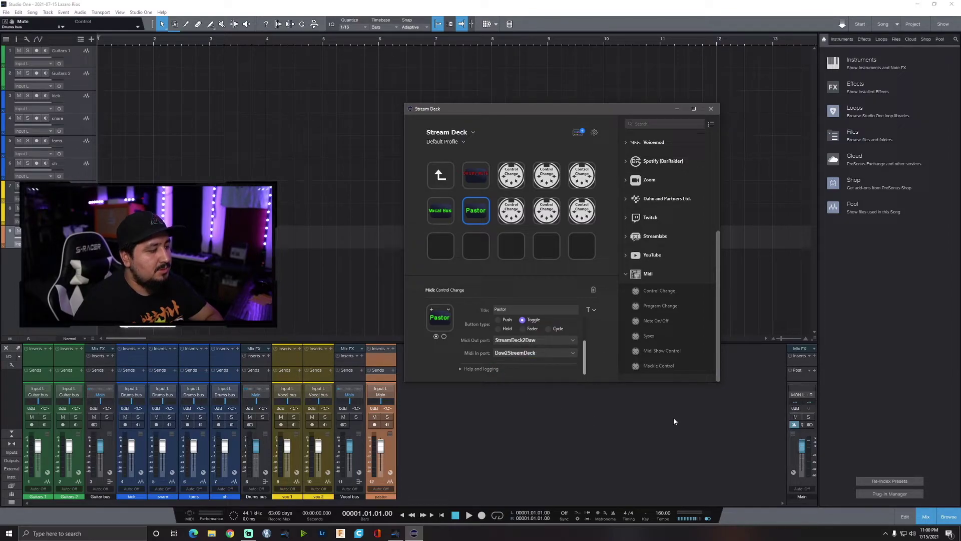
- Switch to Studio One and toggle the pastor, Guitars 2 and Guitars 1 mutes to check parameter focus, finishing with the pastor channel unmuted
{"action": "left_click", "coordinate": [557, 101]}
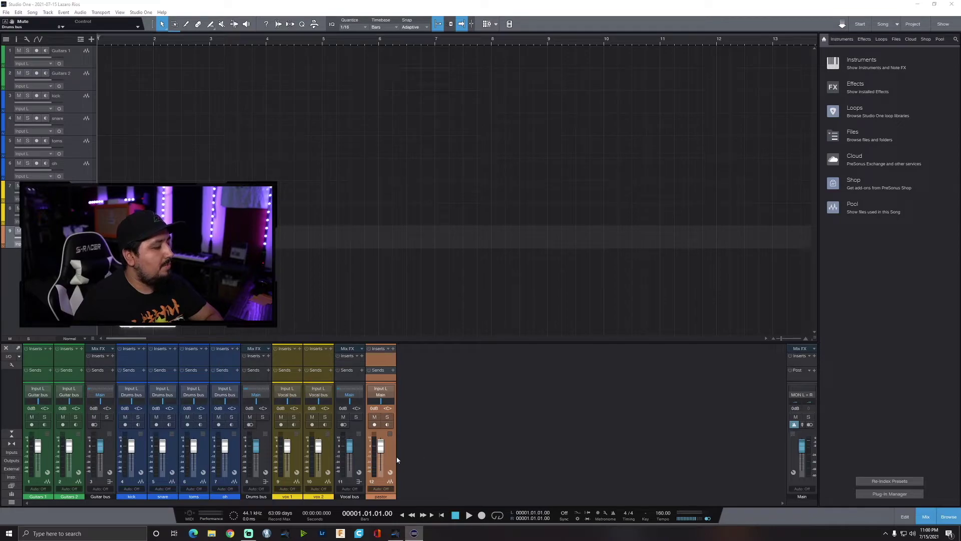
{"action": "left_click", "coordinate": [377, 417]}
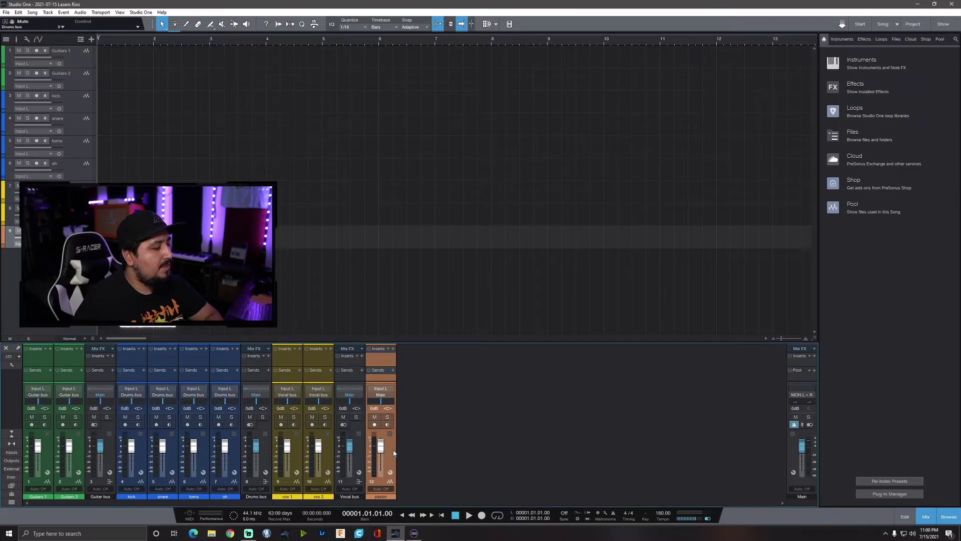
{"action": "left_click", "coordinate": [376, 417]}
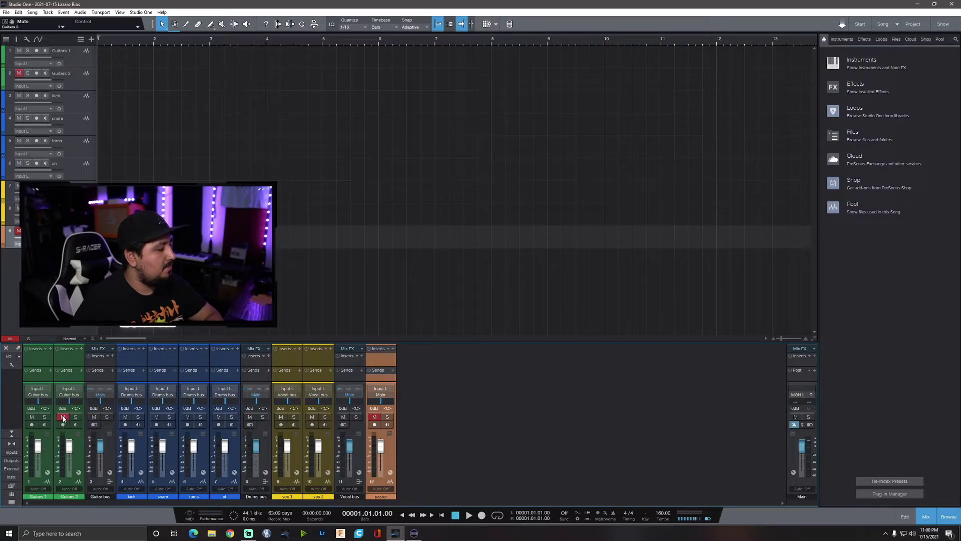
{"action": "left_click", "coordinate": [32, 417]}
{"action": "left_click", "coordinate": [32, 417]}
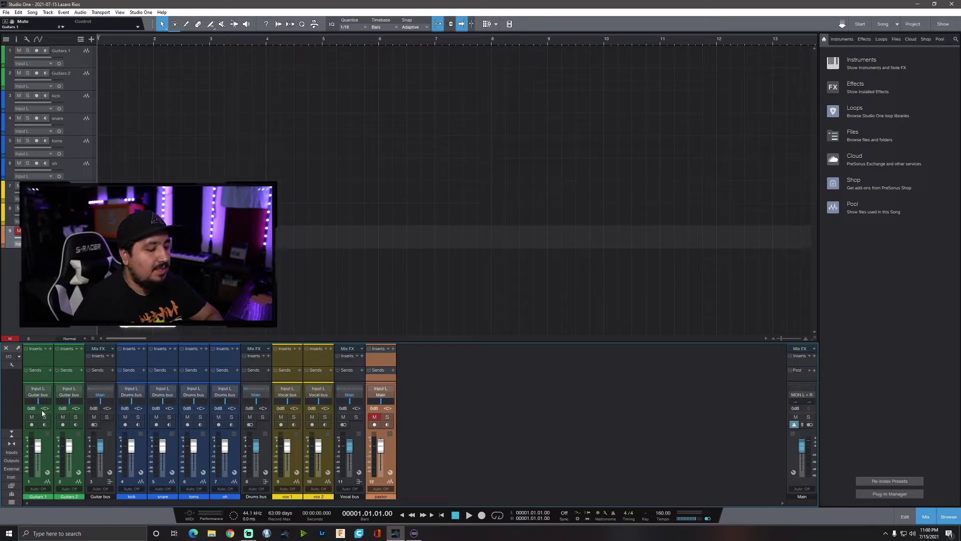
{"action": "left_click", "coordinate": [375, 416]}
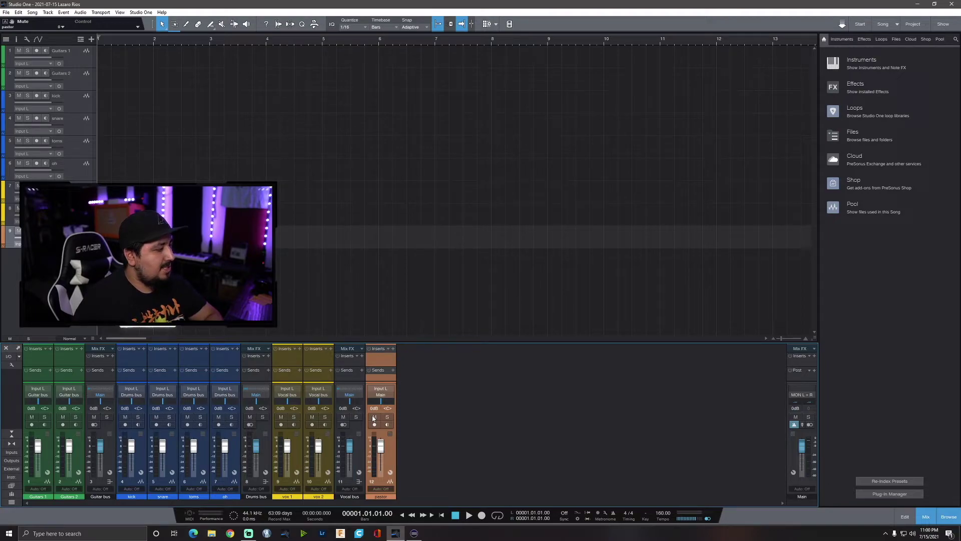
{"action": "left_click", "coordinate": [372, 417]}
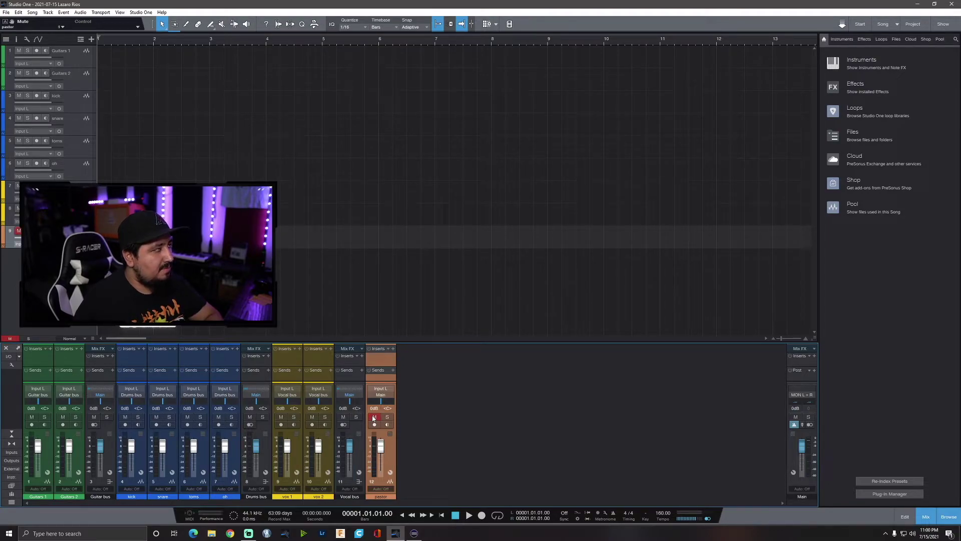
{"action": "left_click_drag", "start_coordinate": [575, 1], "coordinate": [503, 0]}
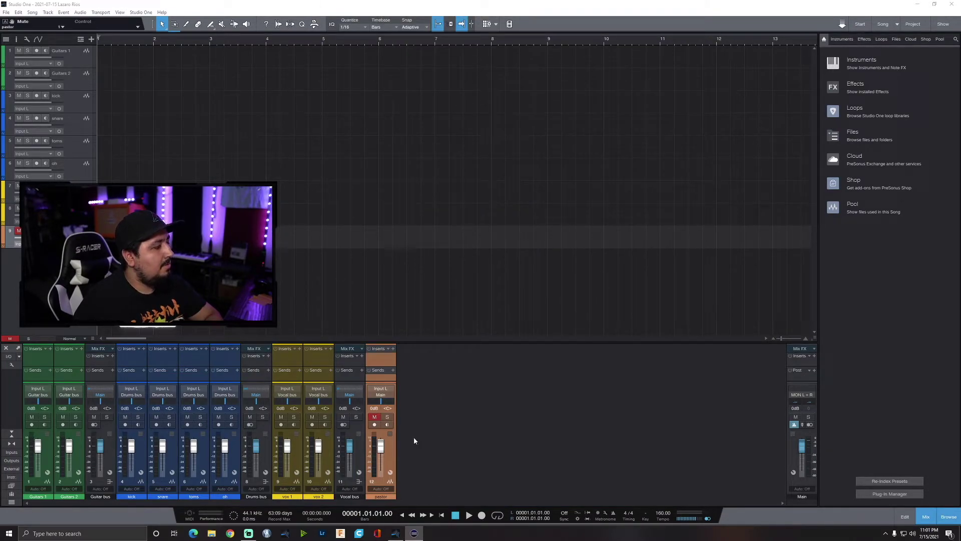
{"action": "left_click", "coordinate": [375, 418]}
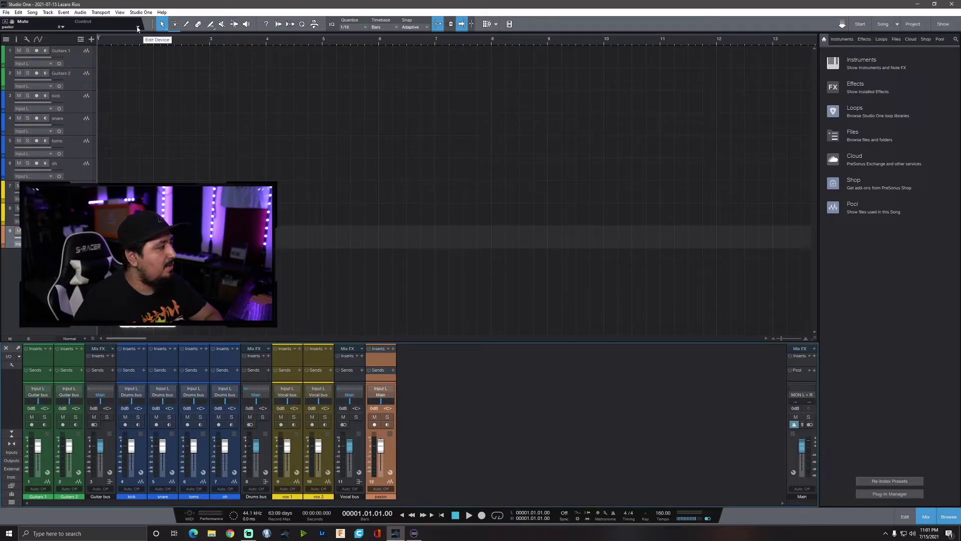
- Open the STREAMDECK external device and enable MIDI Learn to capture the Pastor key's CC 56 control
{"action": "left_click", "coordinate": [138, 28]}
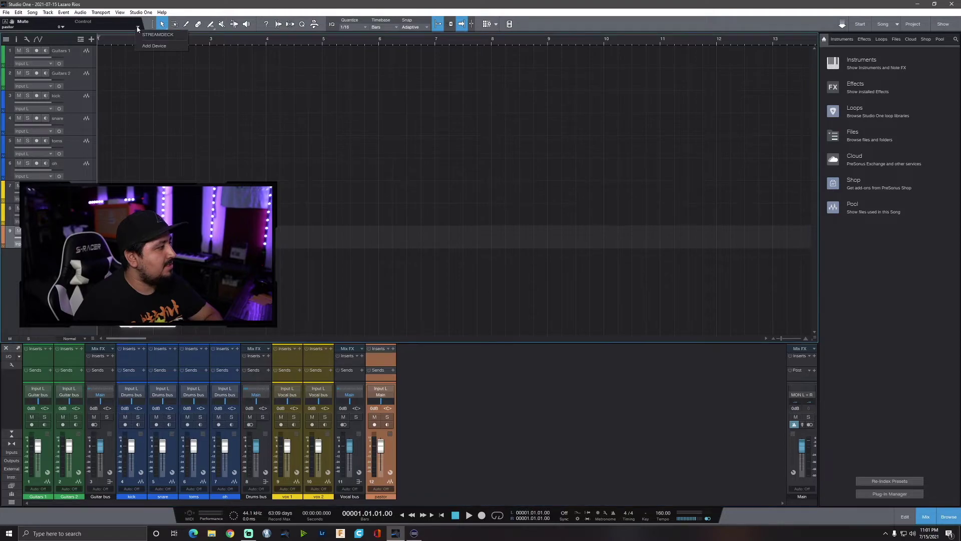
{"action": "left_click", "coordinate": [148, 34]}
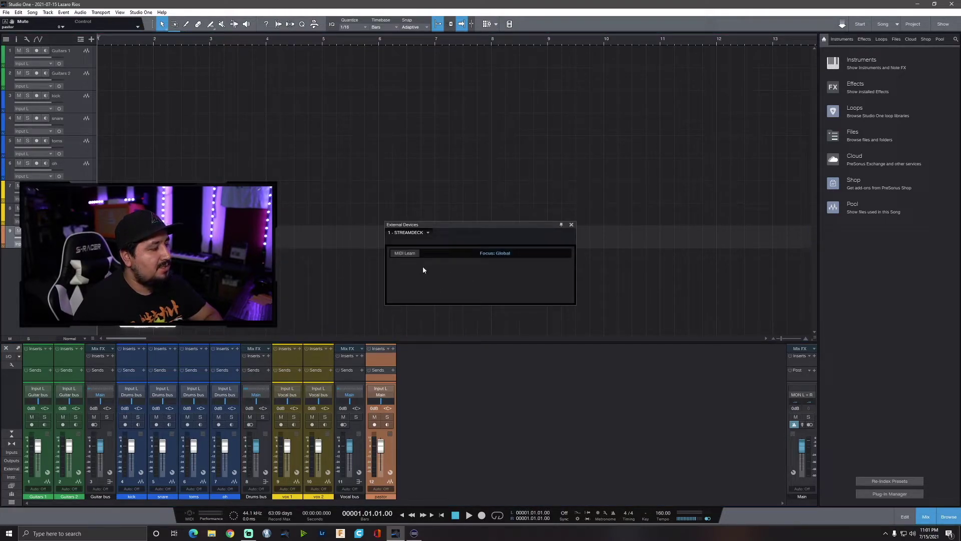
{"action": "left_click", "coordinate": [414, 254]}
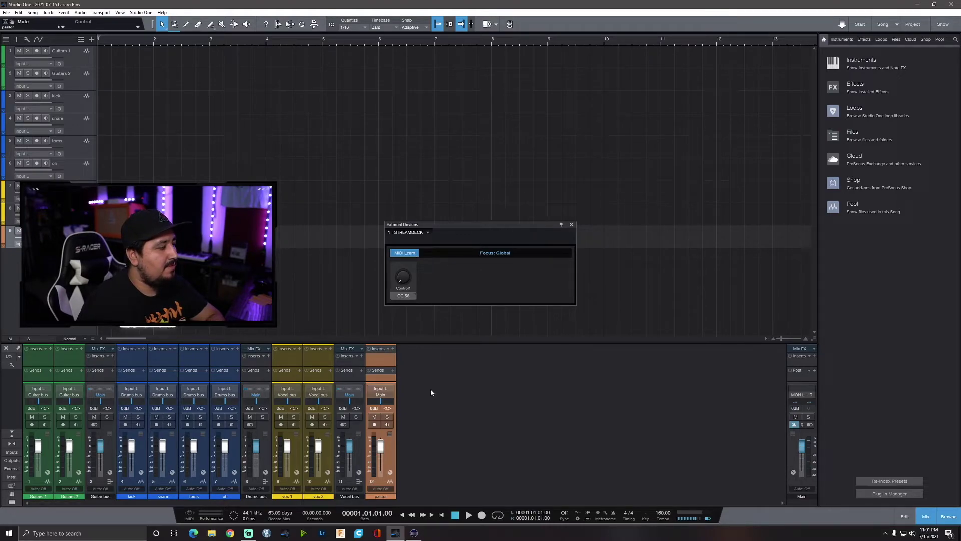
- Toggle the pastor and Vocal bus mutes and the Vocal bus solo on and off to check which parameter takes focus
{"action": "left_click", "coordinate": [375, 417]}
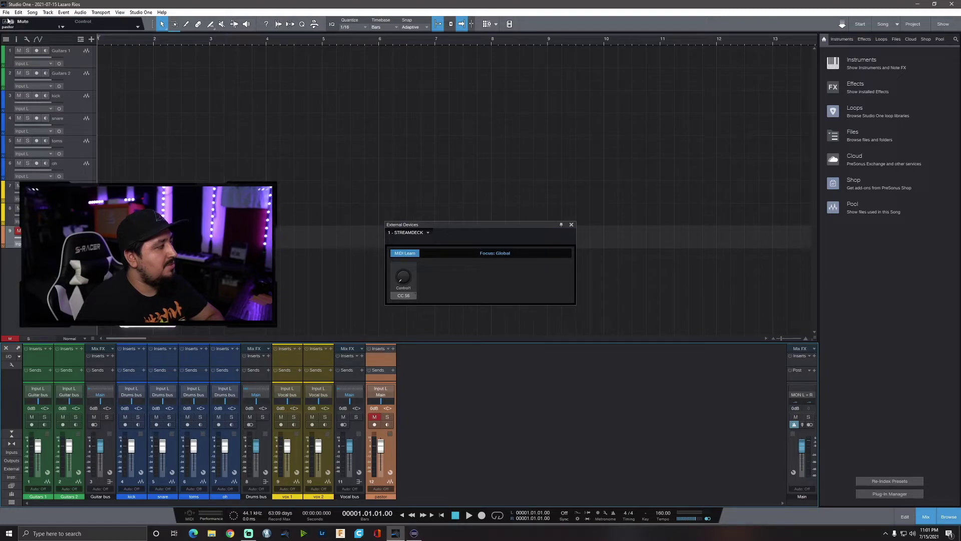
{"action": "left_click", "coordinate": [343, 417]}
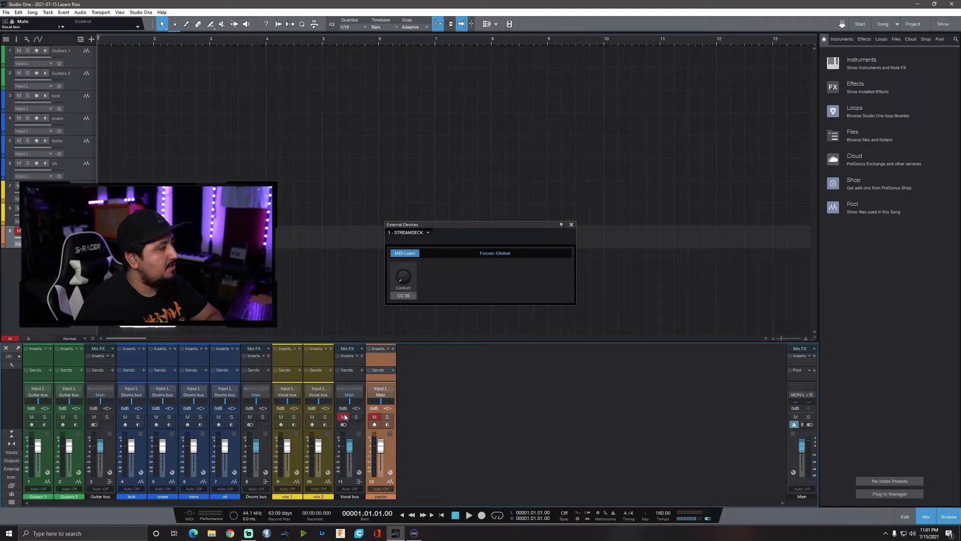
{"action": "left_click", "coordinate": [374, 416]}
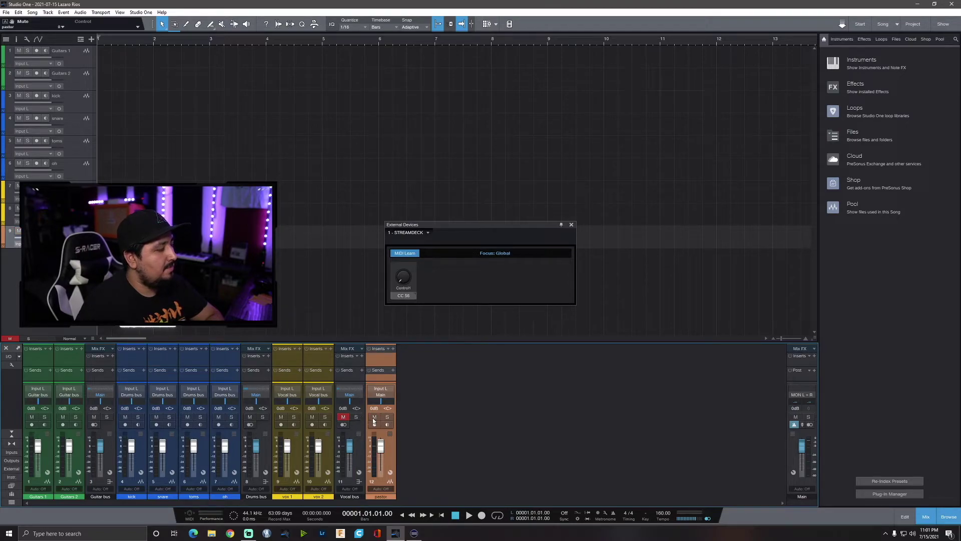
{"action": "left_click", "coordinate": [343, 417]}
{"action": "left_click", "coordinate": [356, 417]}
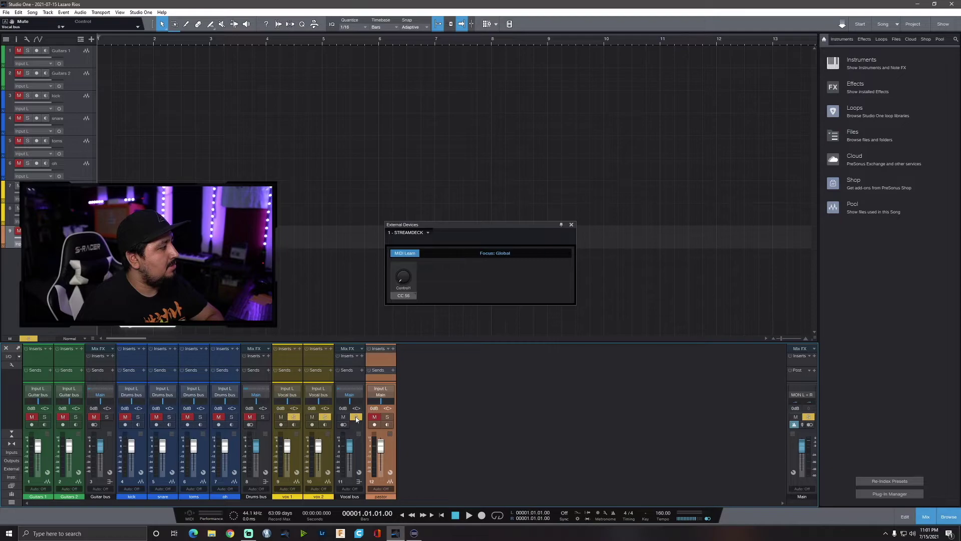
{"action": "left_click", "coordinate": [356, 417]}
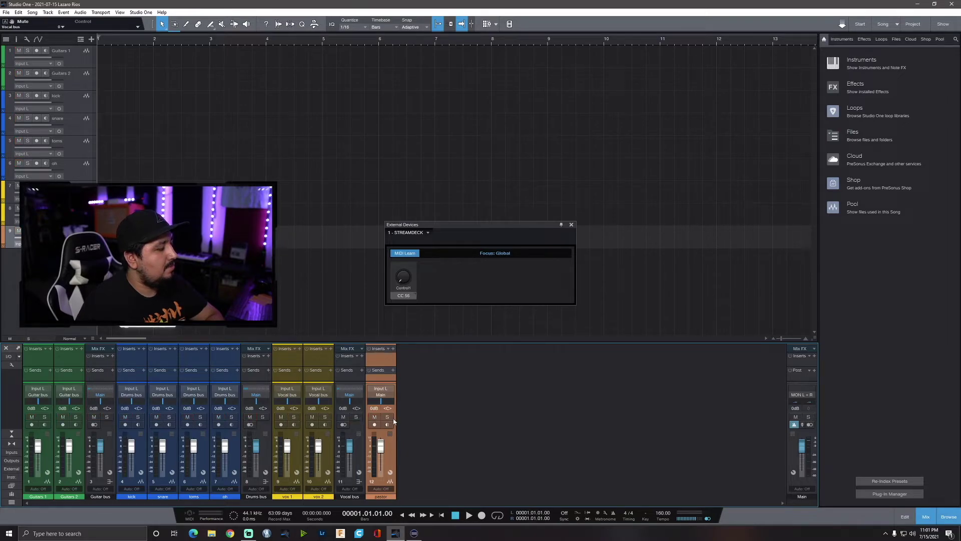
{"action": "left_click", "coordinate": [375, 424]}
{"action": "left_click", "coordinate": [375, 424]}
{"action": "left_click", "coordinate": [374, 396]}
{"action": "left_click", "coordinate": [376, 395]}
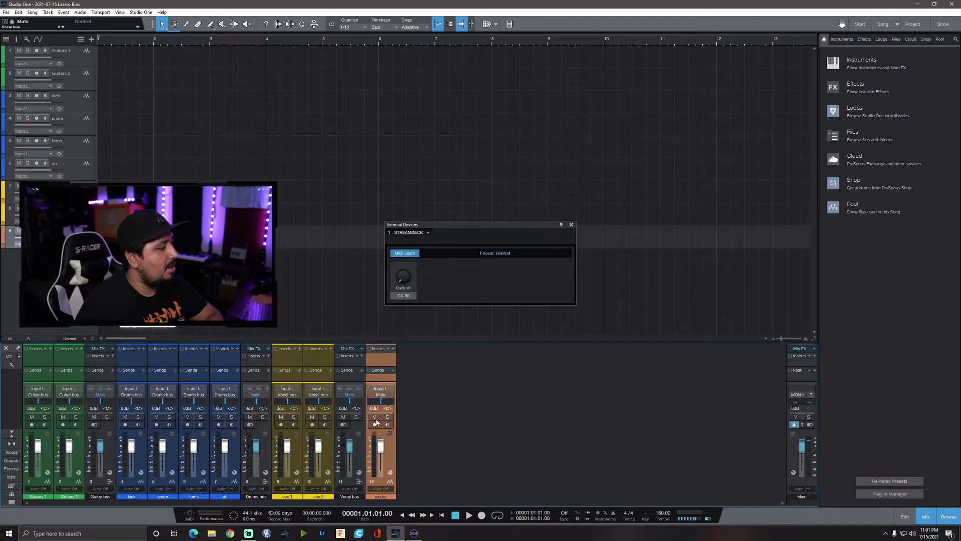
- Assign the pastor channel's Mute to Control1 (CC 56) on the STREAMDECK device
{"action": "left_click", "coordinate": [376, 419]}
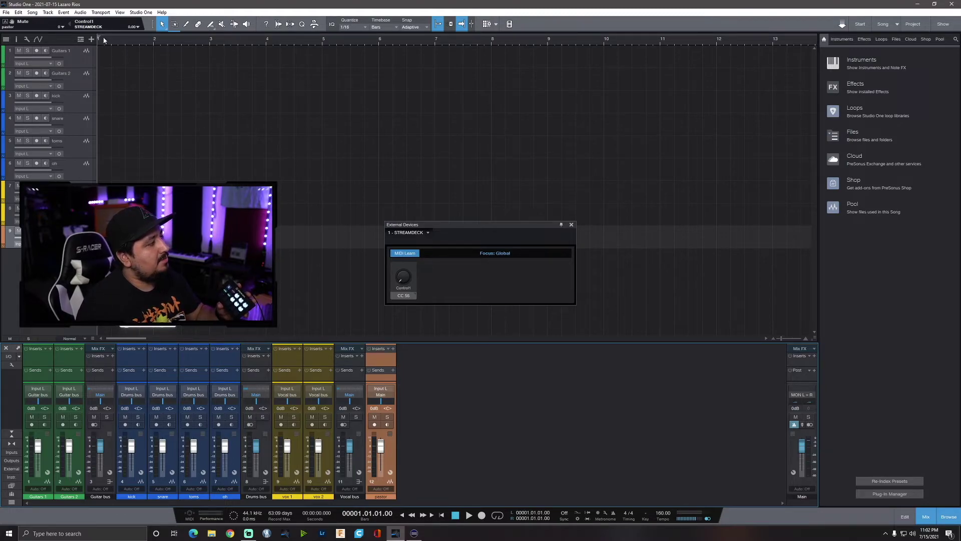
{"action": "right_click", "coordinate": [376, 420]}
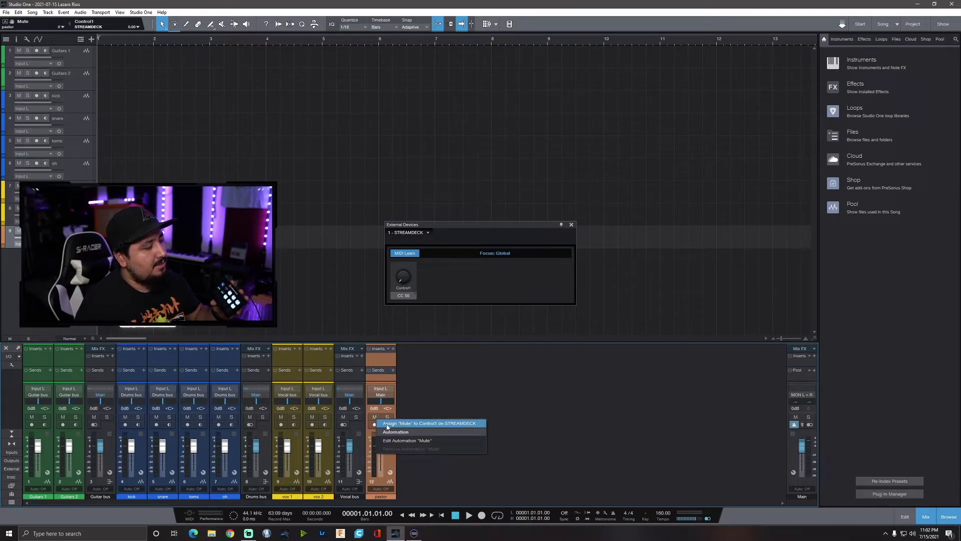
{"action": "left_click", "coordinate": [387, 426]}
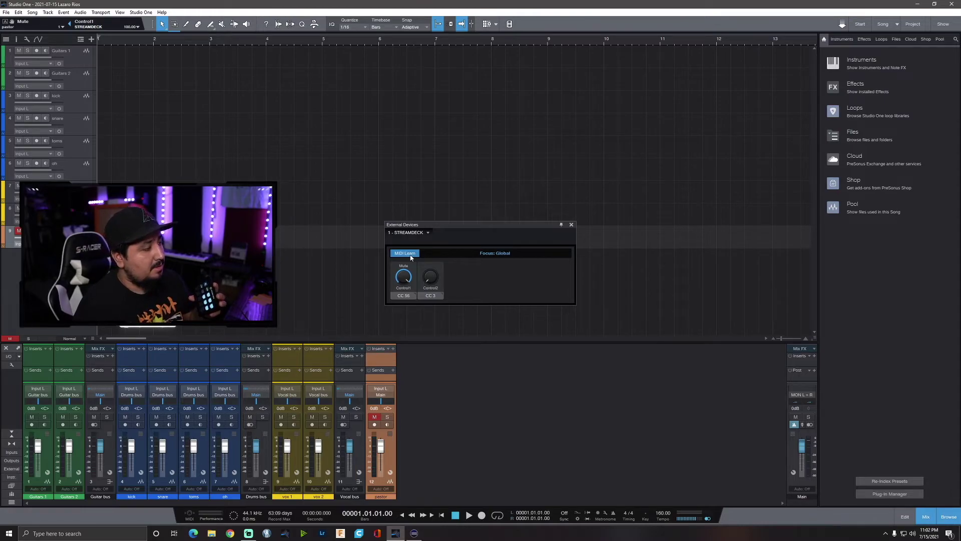
- Toggle the Drums bus mute to focus it, leaving it muted, and assign it to Control2 (CC 3) on the STREAMDECK device
{"action": "left_click", "coordinate": [251, 418]}
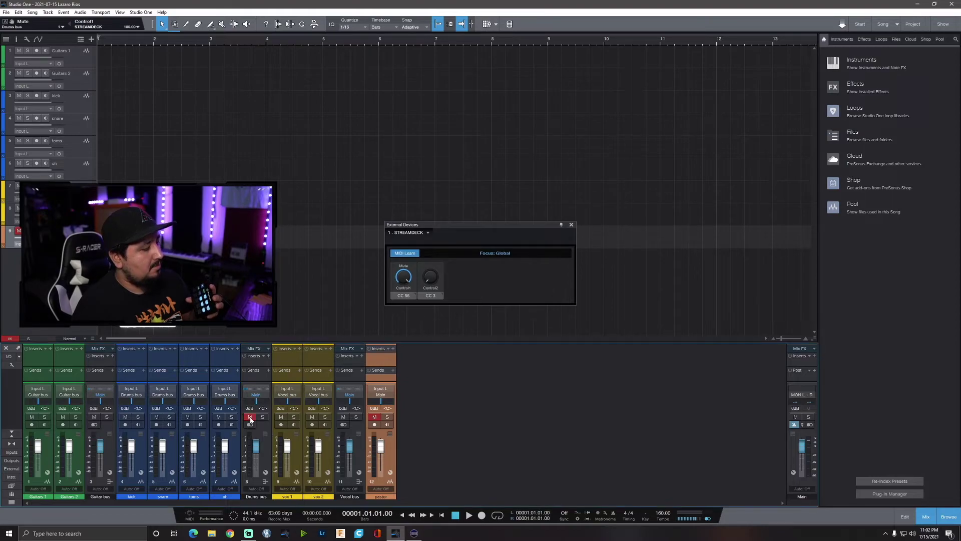
{"action": "left_click", "coordinate": [251, 418]}
{"action": "left_click", "coordinate": [251, 418]}
{"action": "left_click", "coordinate": [251, 418]}
{"action": "left_click", "coordinate": [251, 418]}
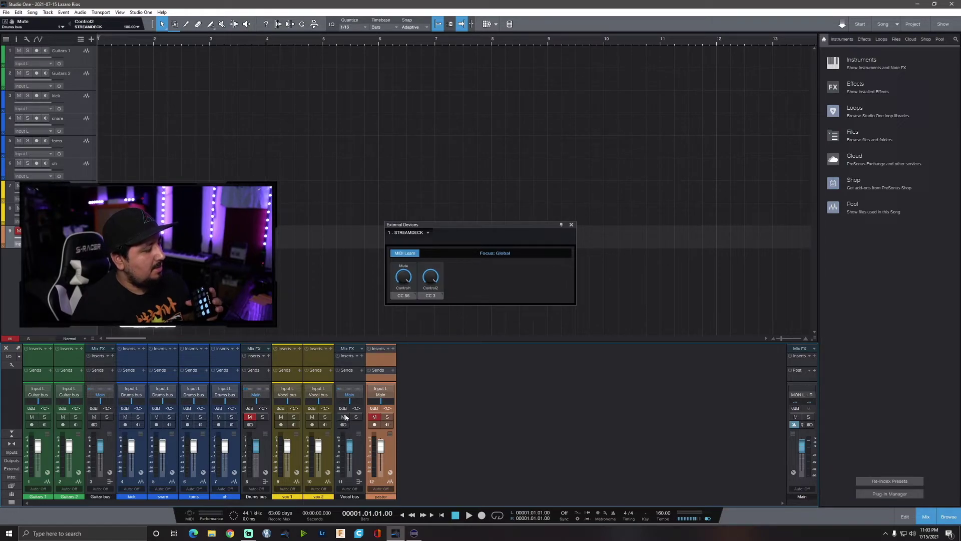
{"action": "right_click", "coordinate": [254, 422]}
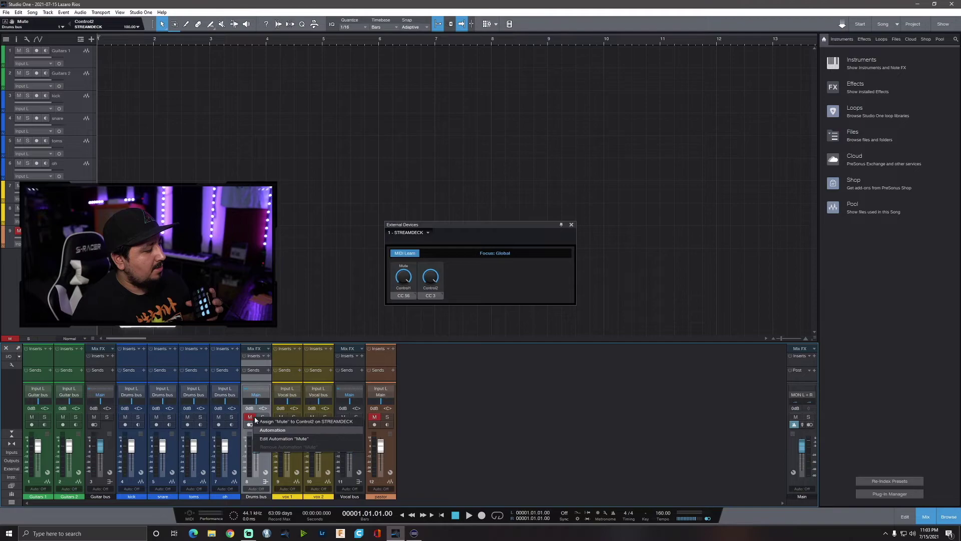
{"action": "left_click", "coordinate": [261, 423]}
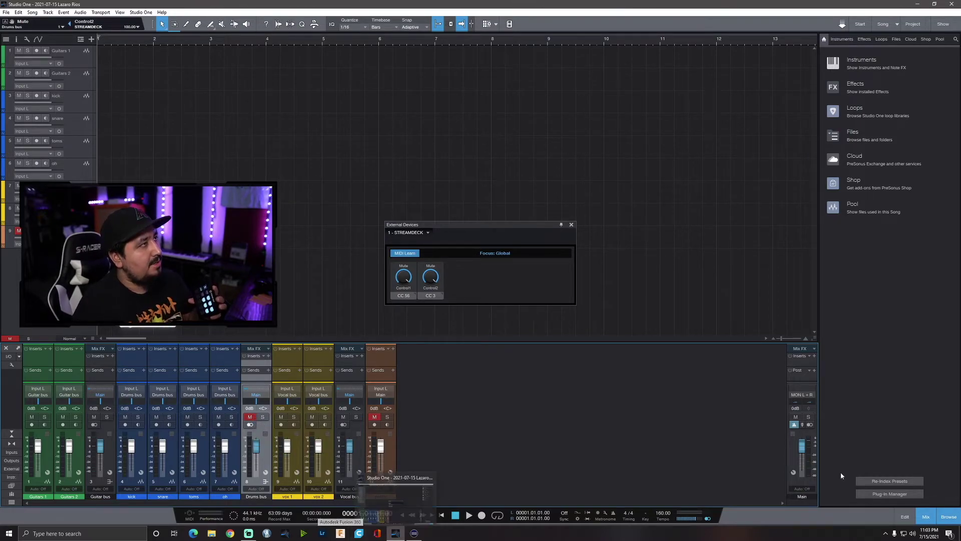
- Check the Stream Deck keys, return to Studio One, mute the Vocal bus and assign its Mute to Control3 (CC 54) on the STREAMDECK device
{"action": "left_click_drag", "start_coordinate": [758, 6], "coordinate": [602, 160]}
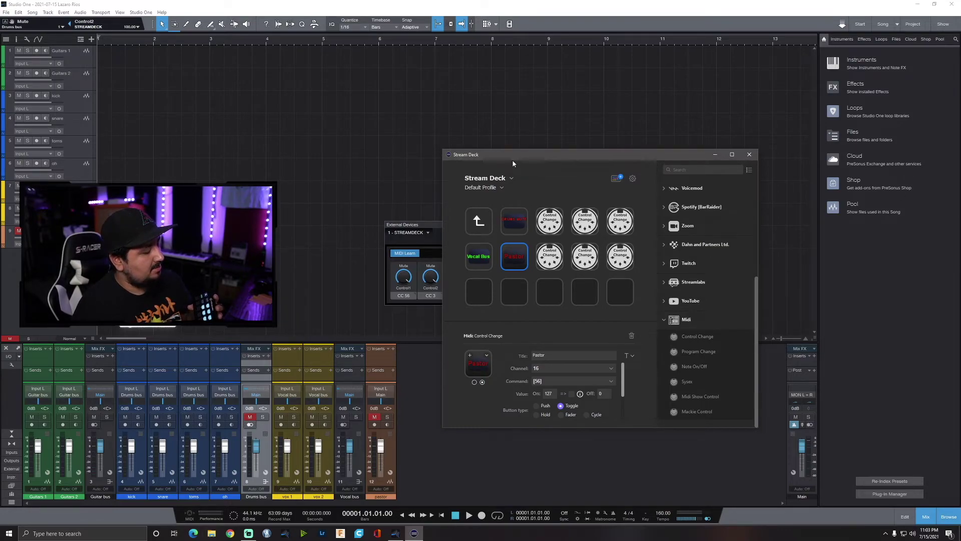
{"action": "left_click", "coordinate": [356, 427]}
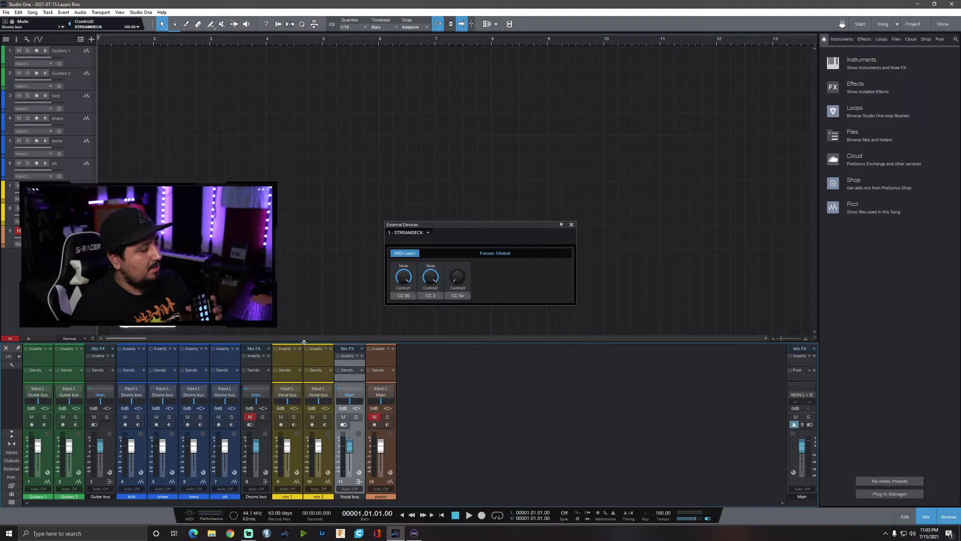
{"action": "left_click", "coordinate": [344, 417]}
{"action": "left_click", "coordinate": [343, 417]}
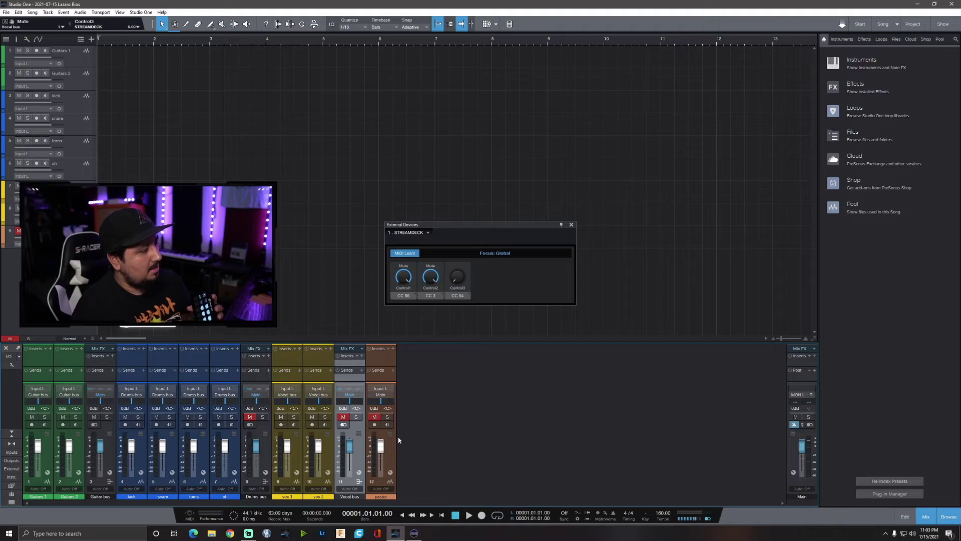
{"action": "right_click", "coordinate": [343, 417]}
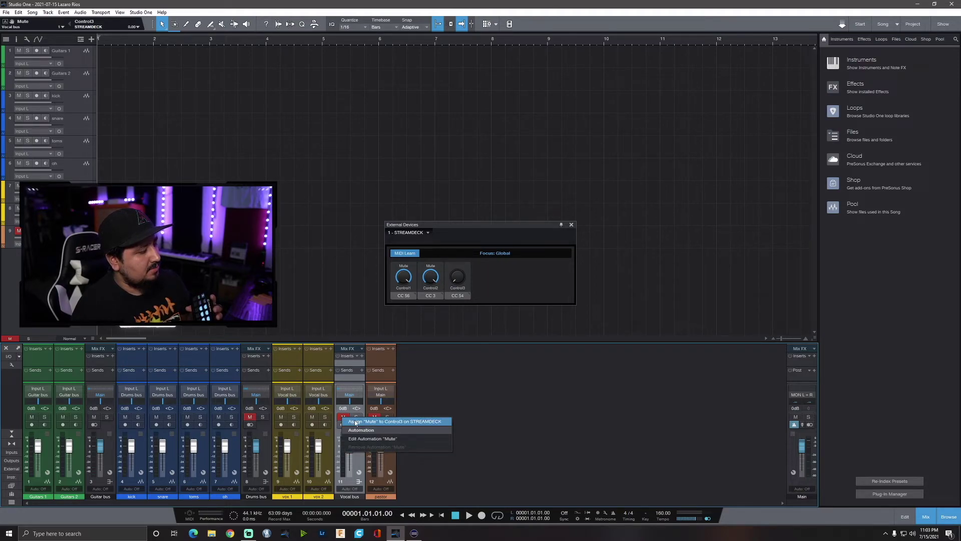
{"action": "left_click", "coordinate": [356, 422]}
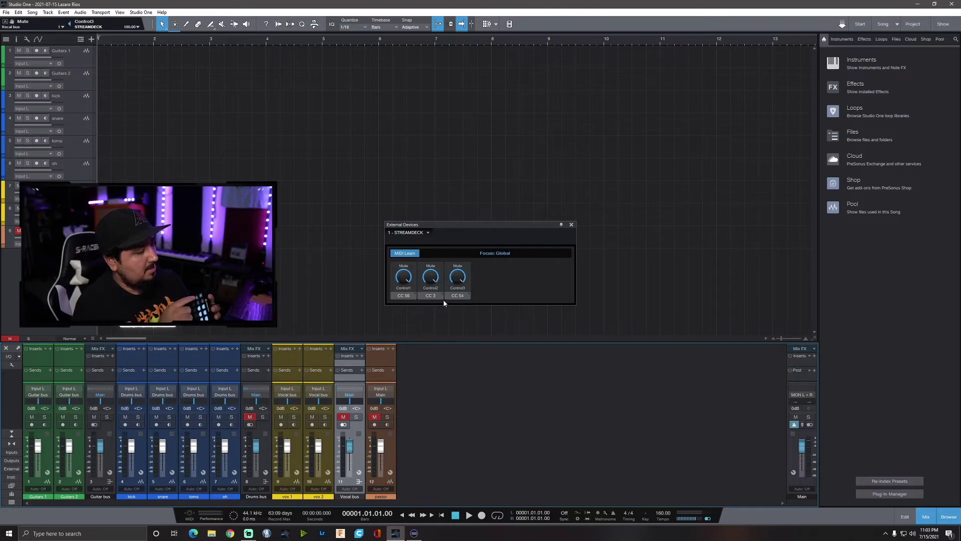